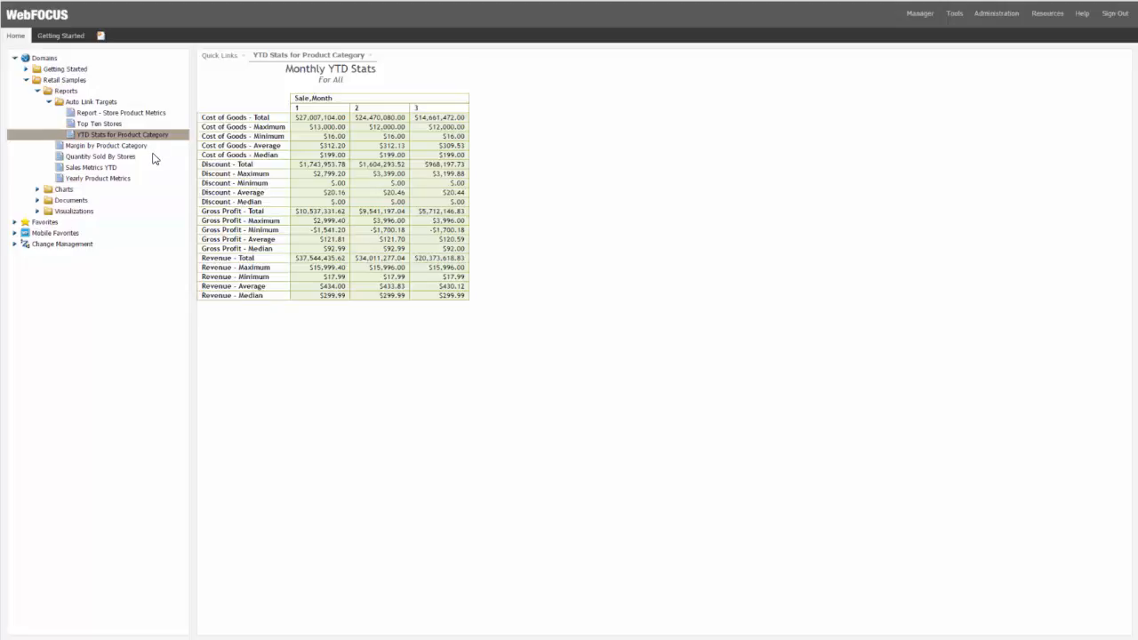
Add the Cost of Goods measure to the report's Sum fields five times
mouse_move(153, 157)
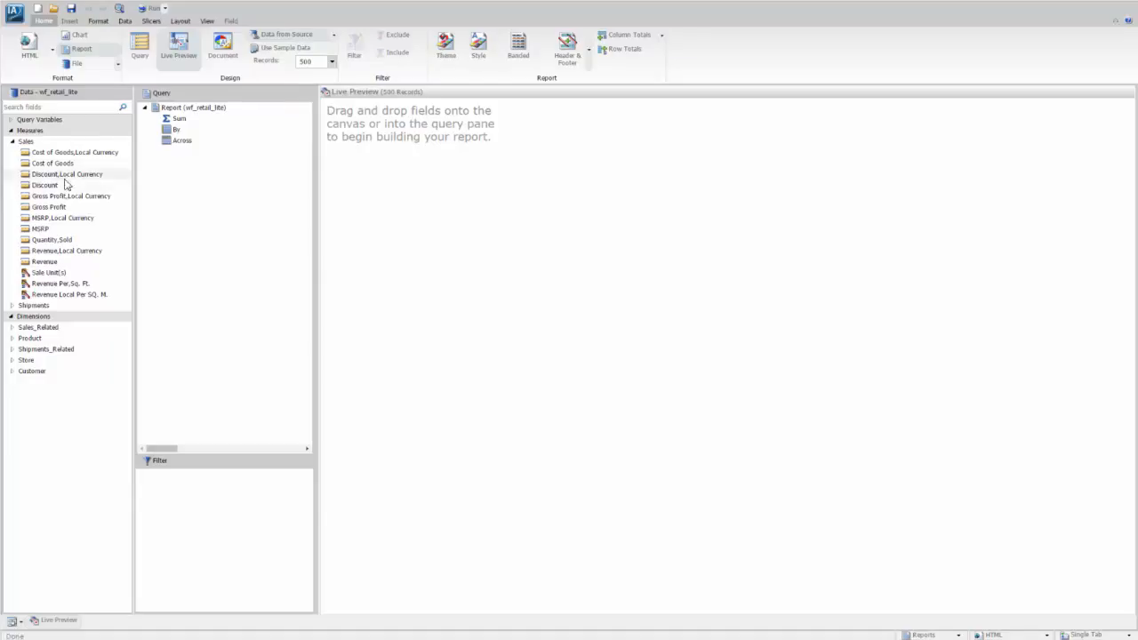
double_click(35, 167)
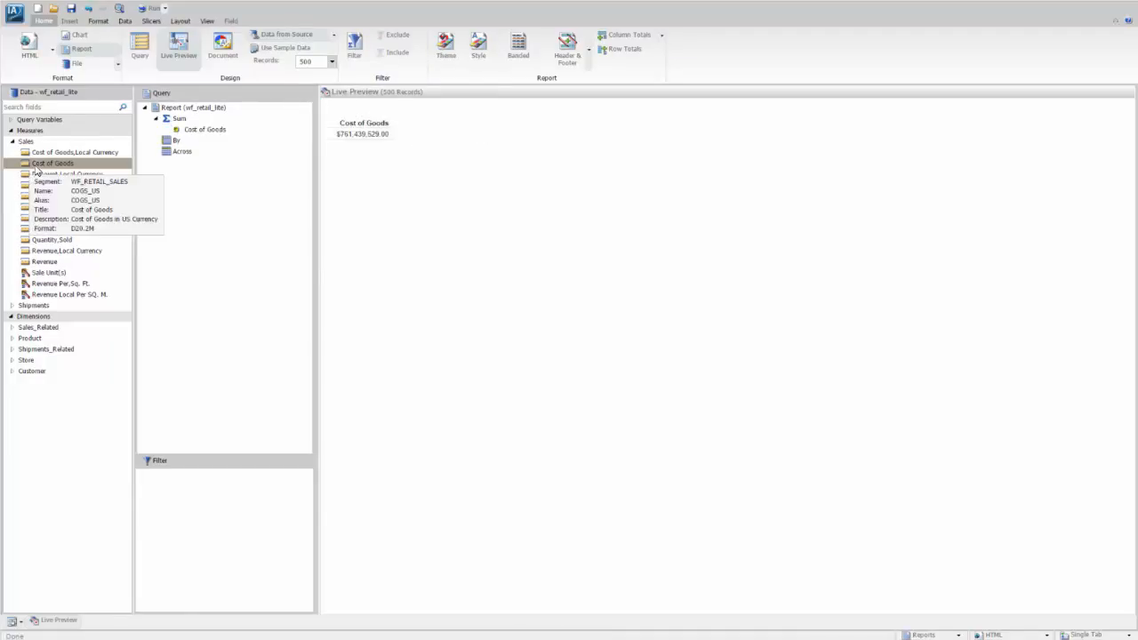
double_click(37, 169)
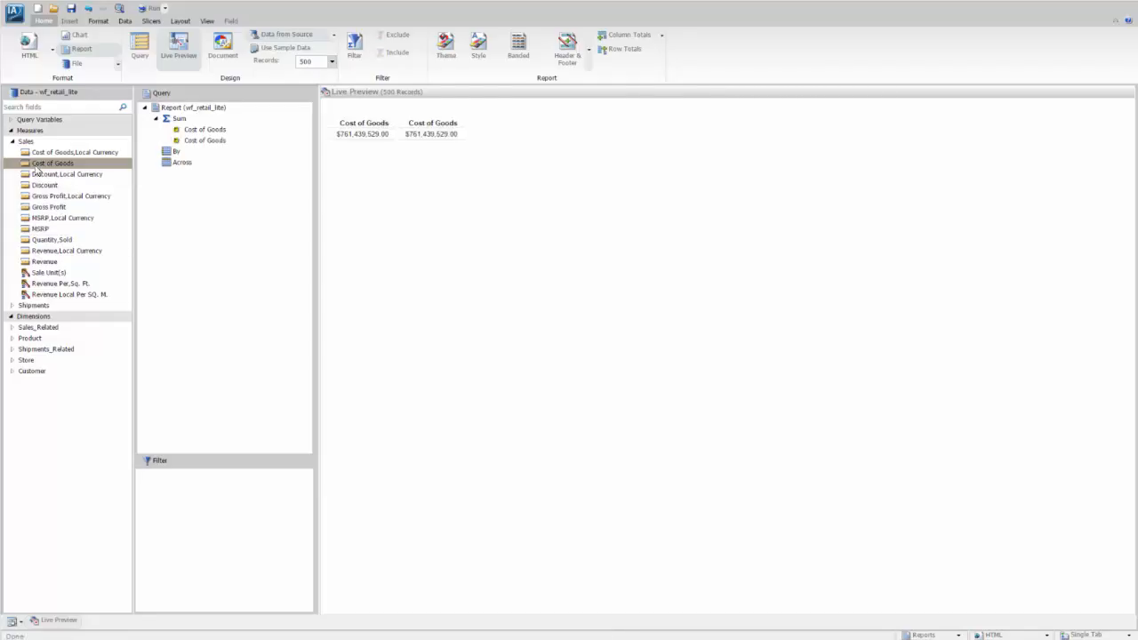
double_click(37, 169)
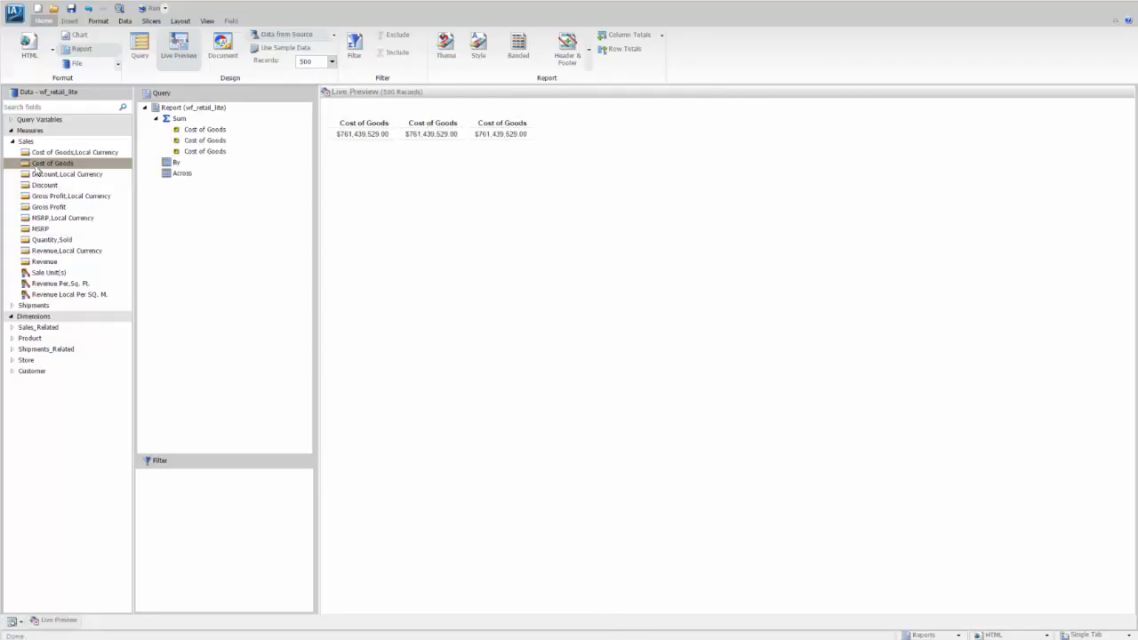
double_click(36, 169)
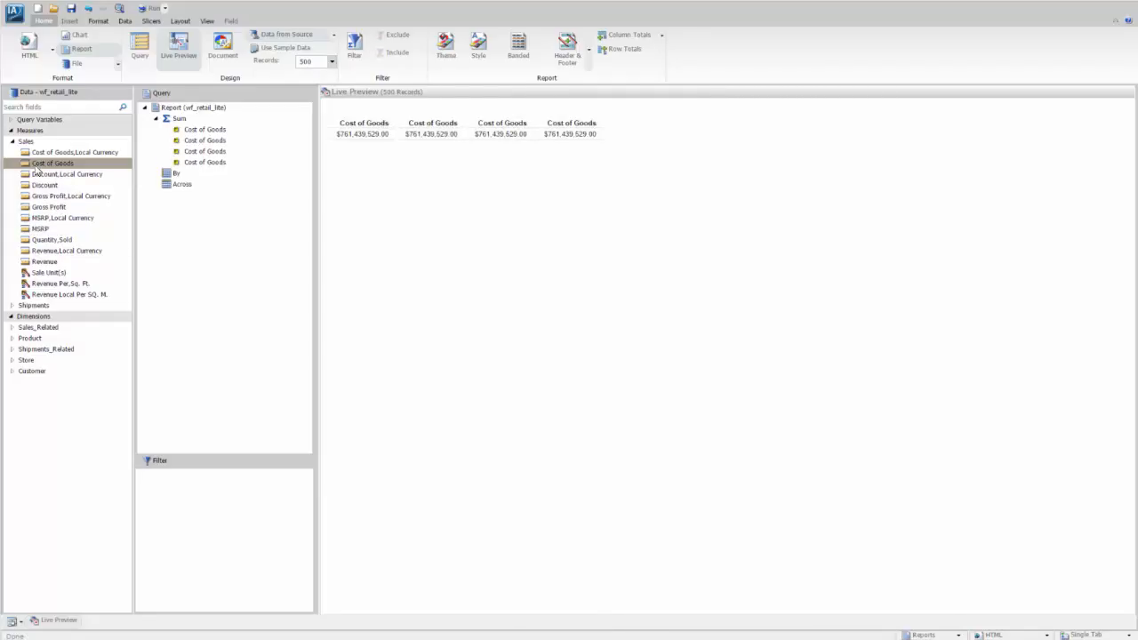
double_click(36, 168)
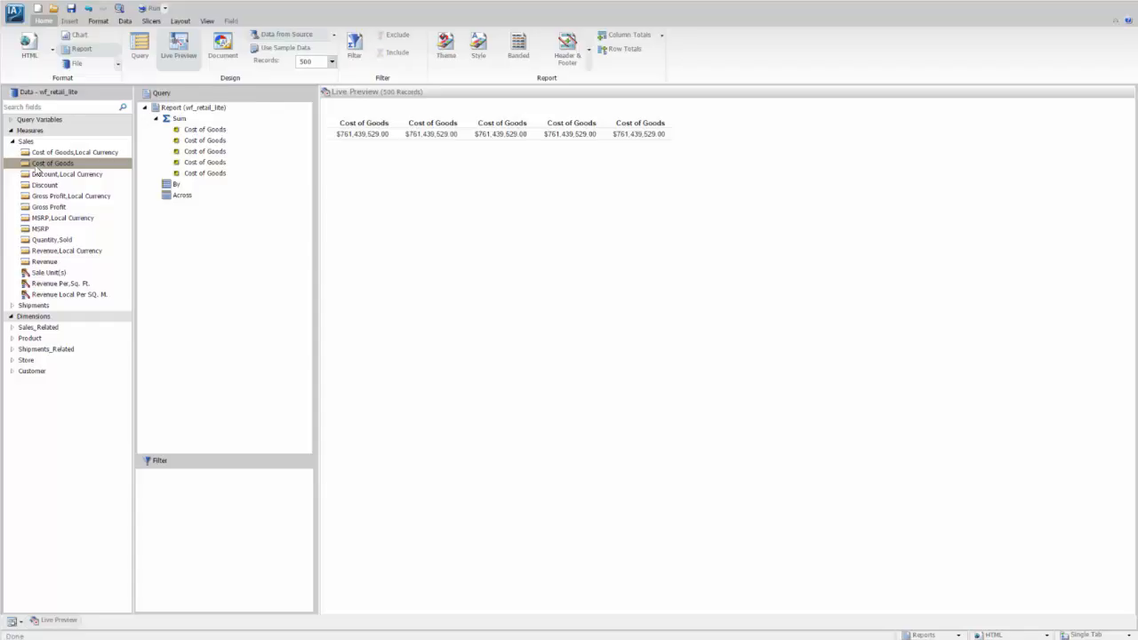
Apply the Sum aggregation function to the first Cost of Goods field in the query
right_click(201, 130)
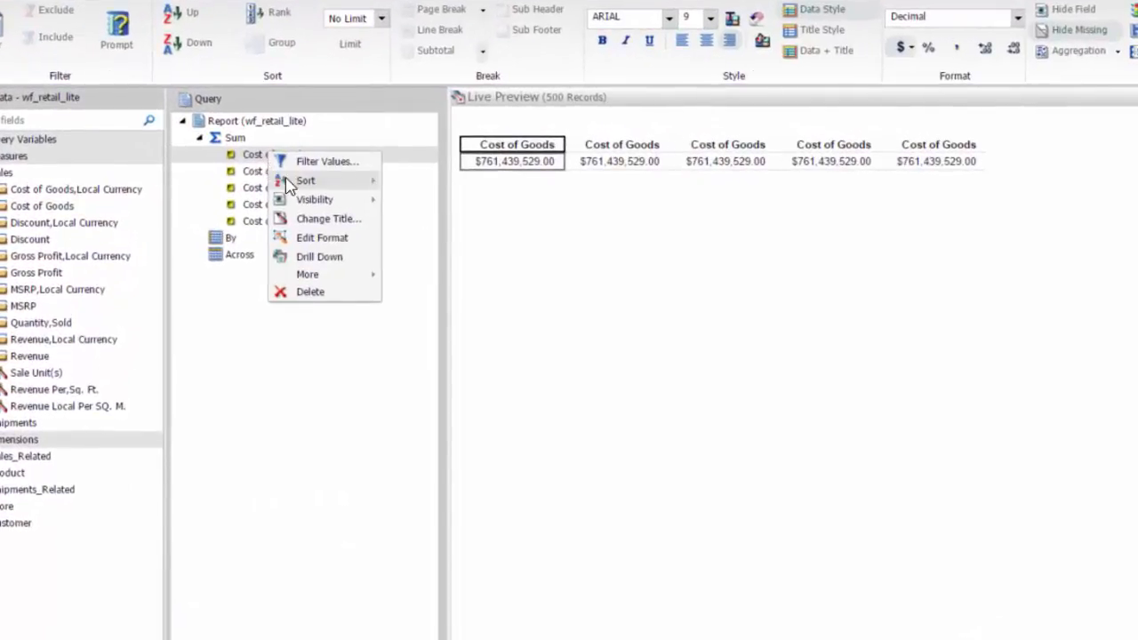
mouse_move(309, 184)
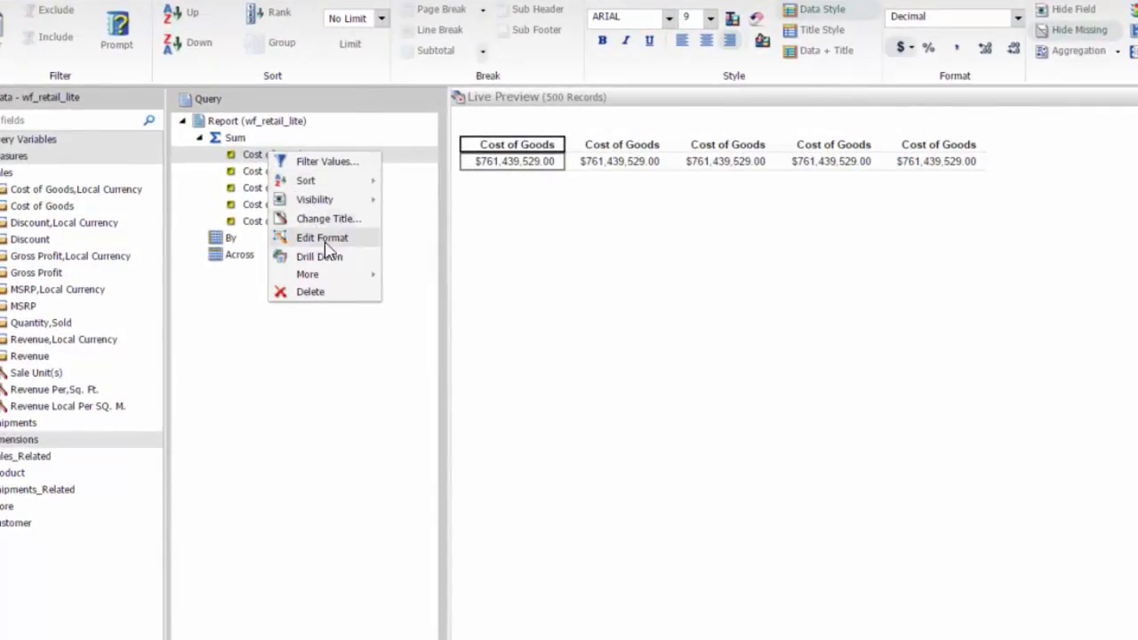
mouse_move(332, 276)
mouse_move(471, 297)
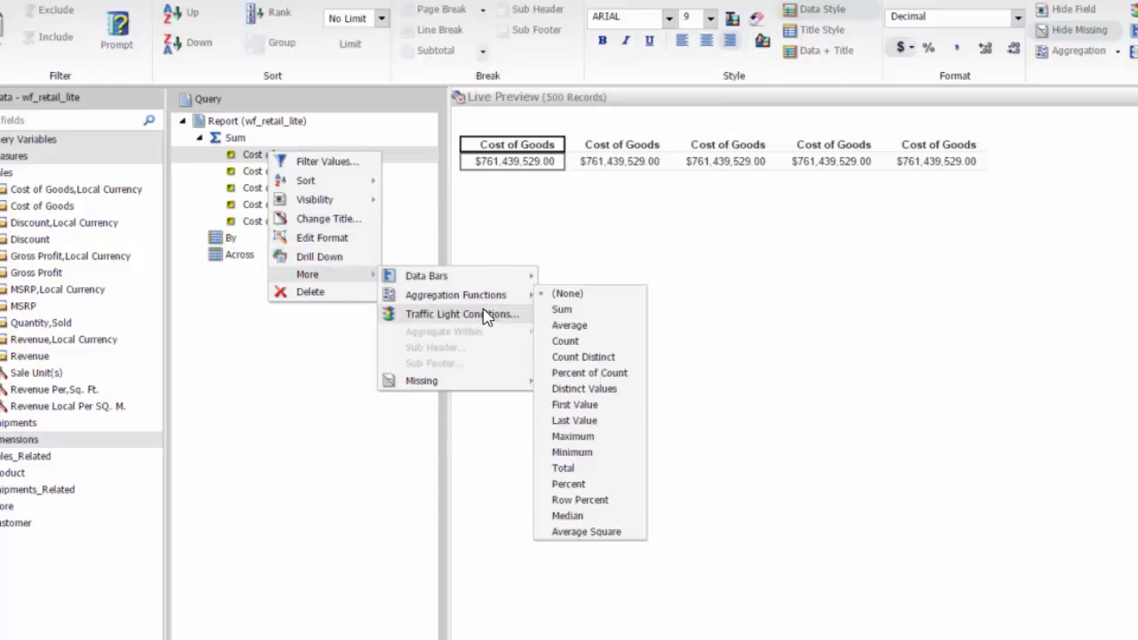
click(562, 310)
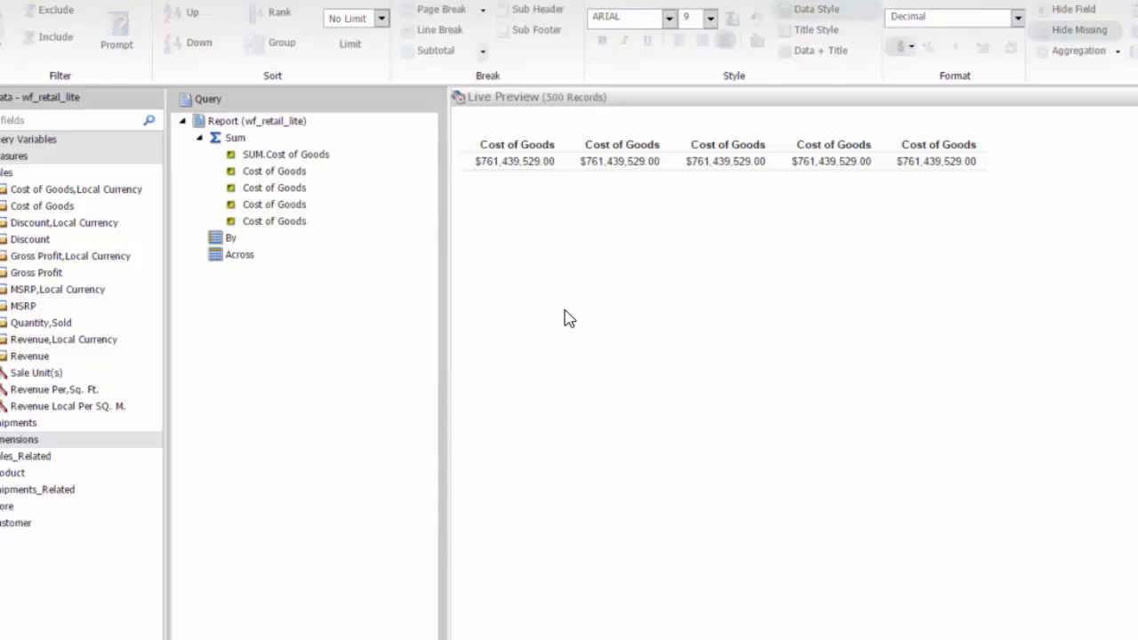
Set the aggregation function of the second Cost of Goods field to Maximum and of the third to Minimum
right_click(278, 177)
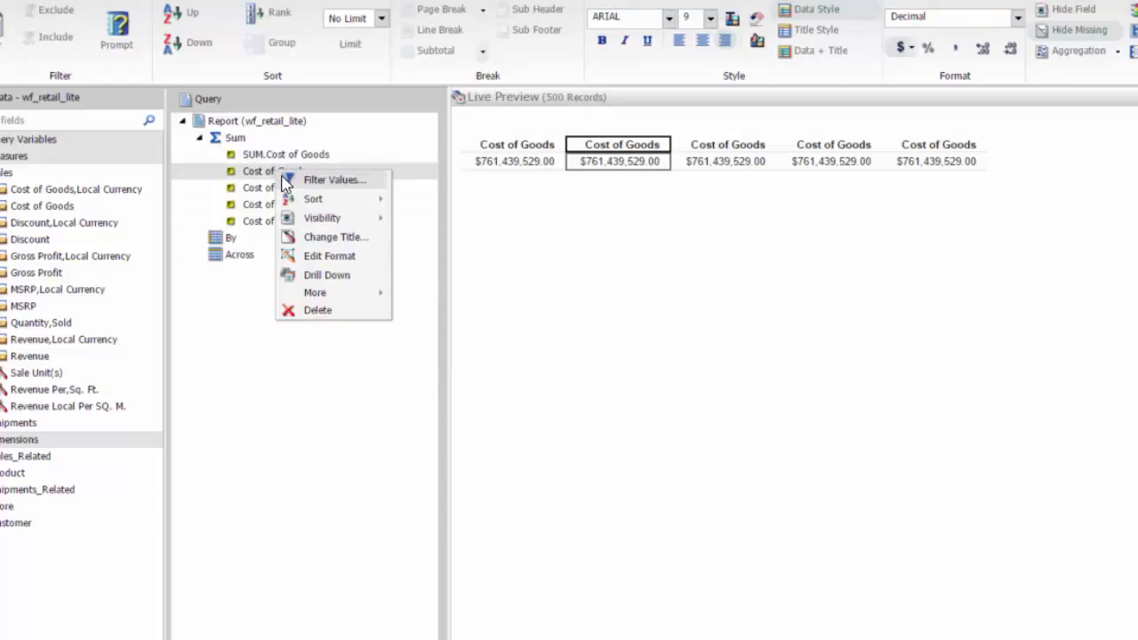
mouse_move(347, 300)
mouse_move(472, 318)
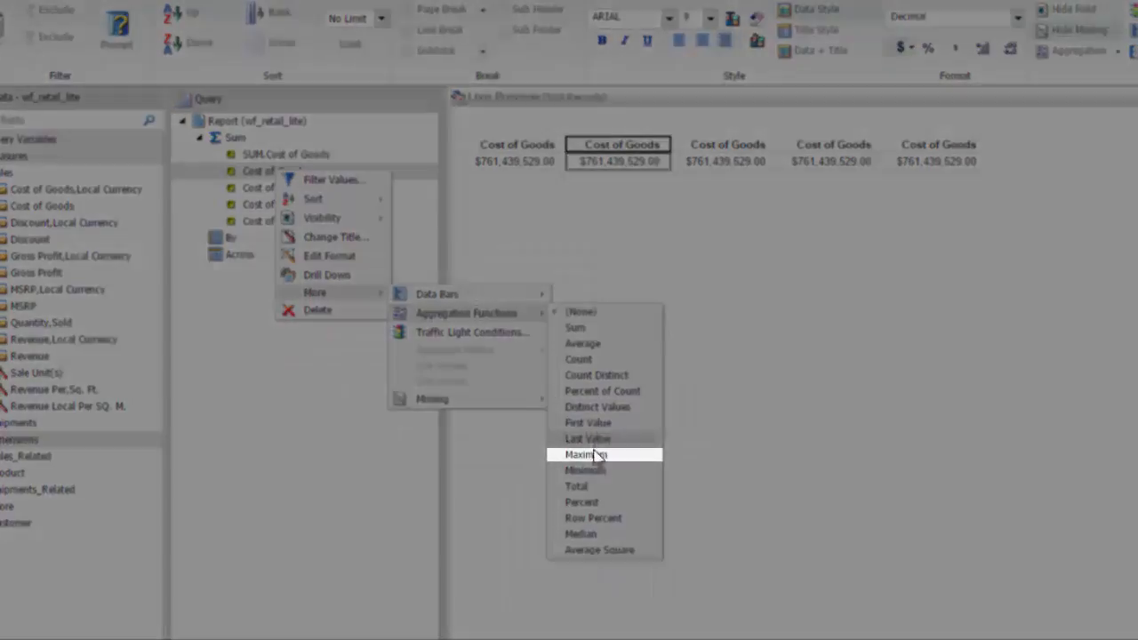
click(594, 454)
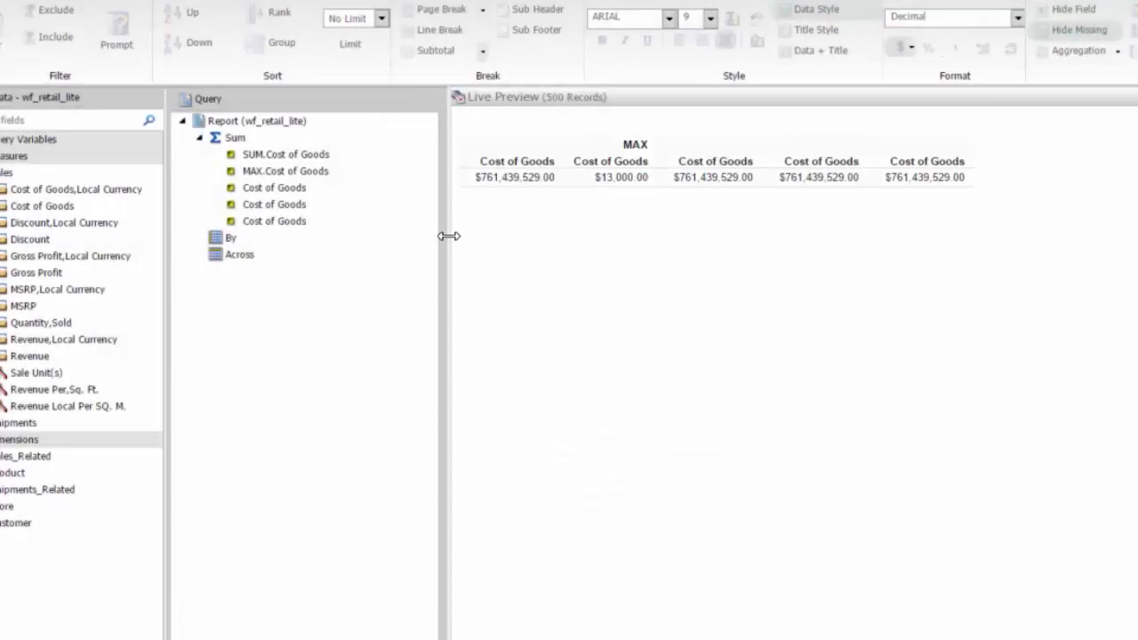
right_click(276, 193)
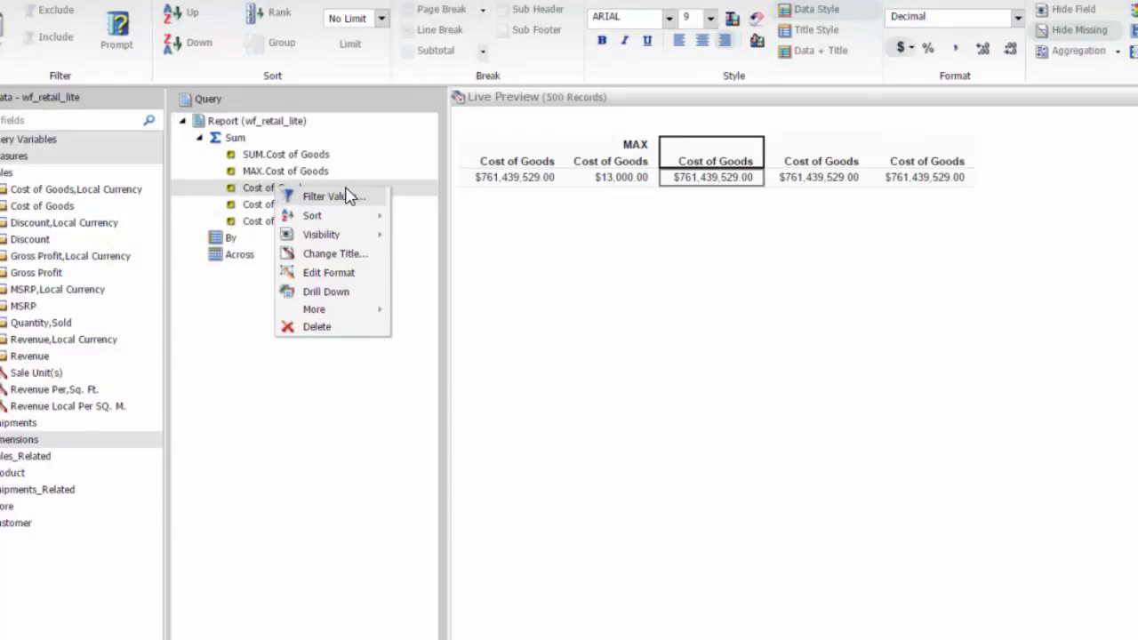
mouse_move(501, 330)
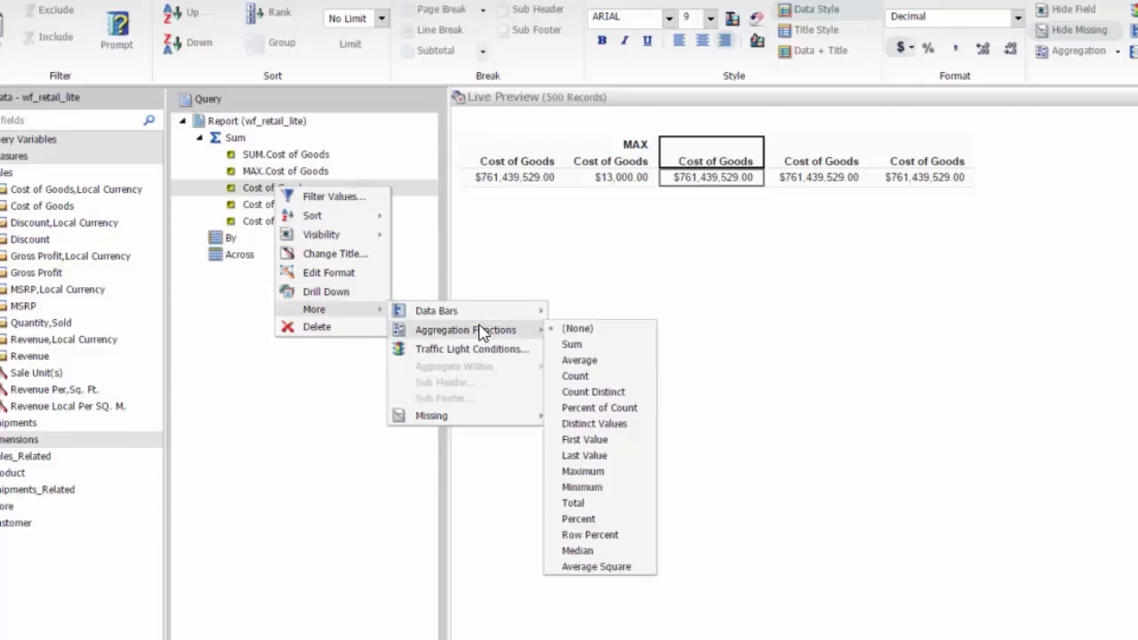
click(583, 487)
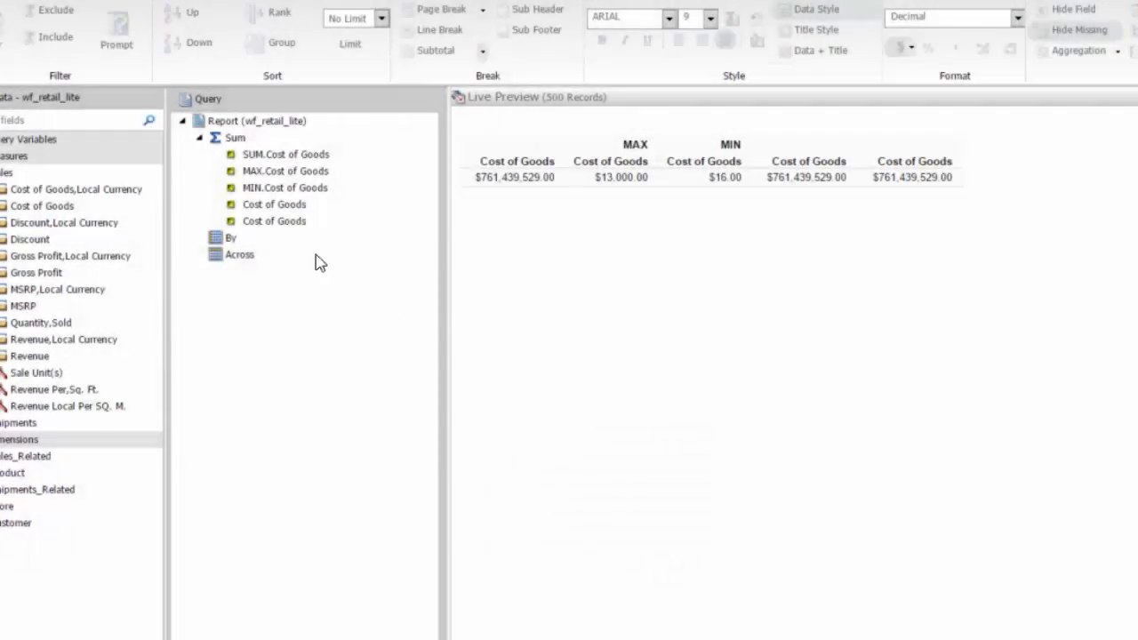
Set the aggregation function of the fourth Cost of Goods field to Average and of the fifth to Median
right_click(266, 213)
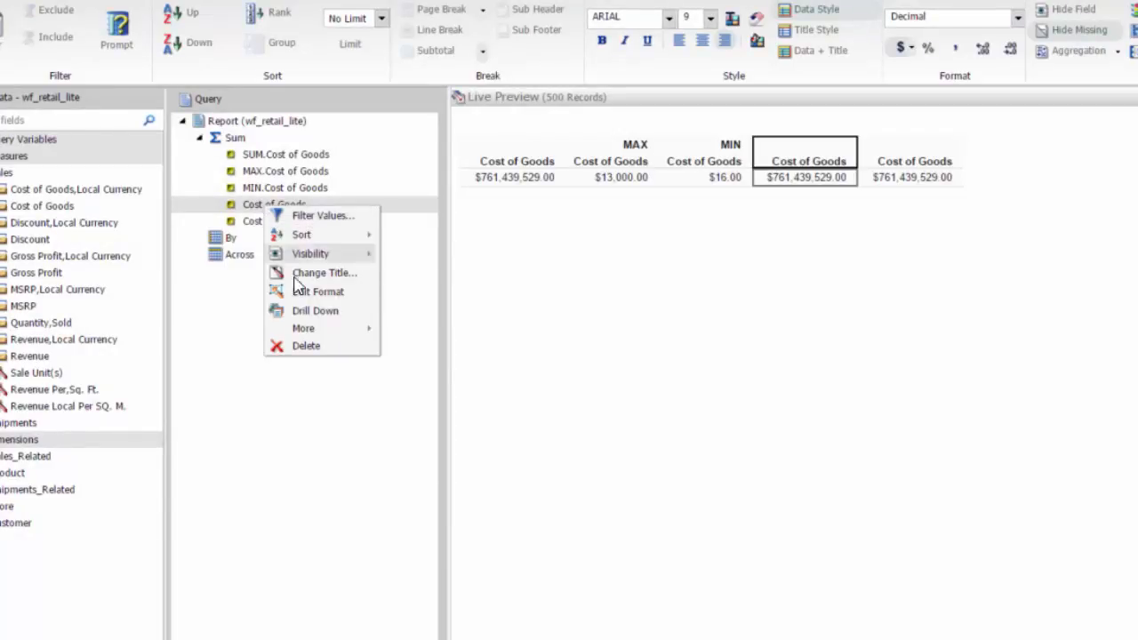
mouse_move(304, 328)
mouse_move(469, 355)
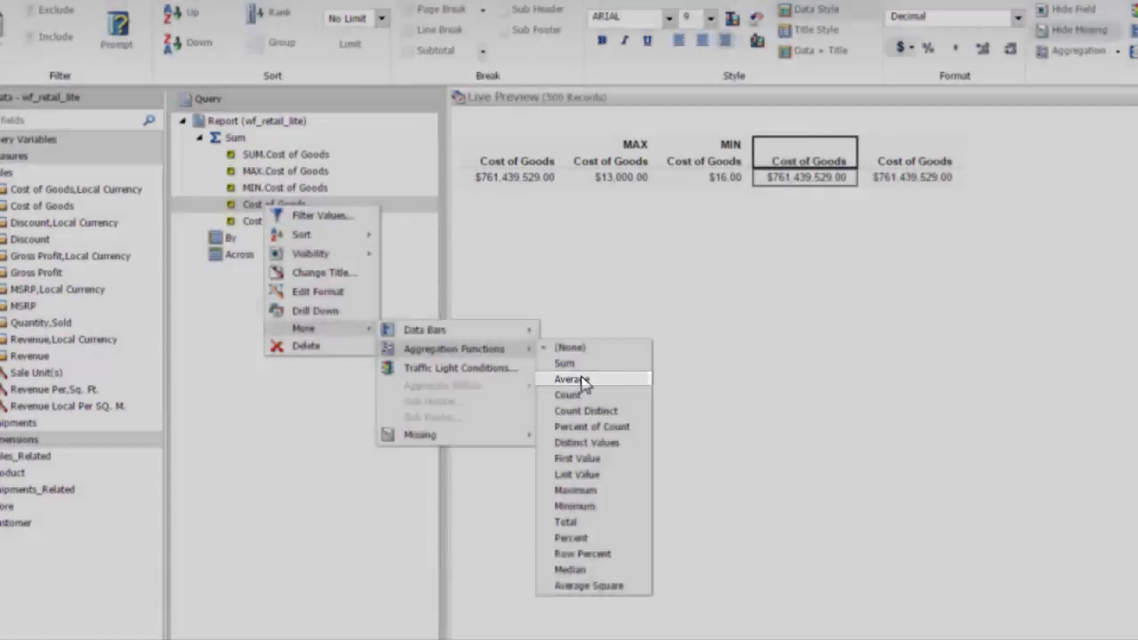
click(572, 379)
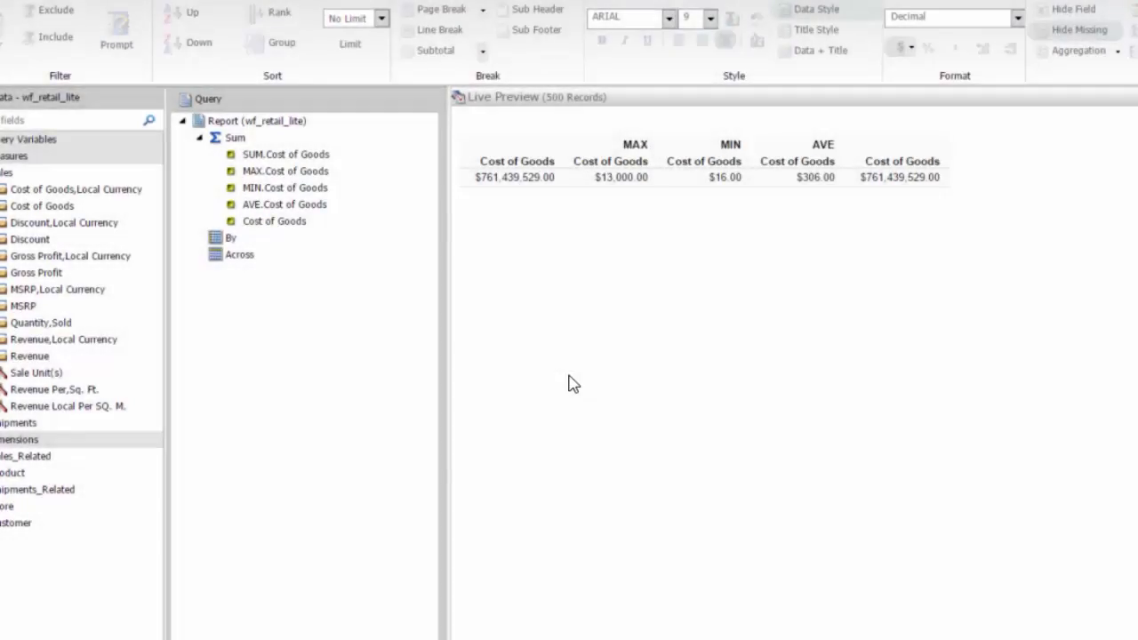
right_click(292, 229)
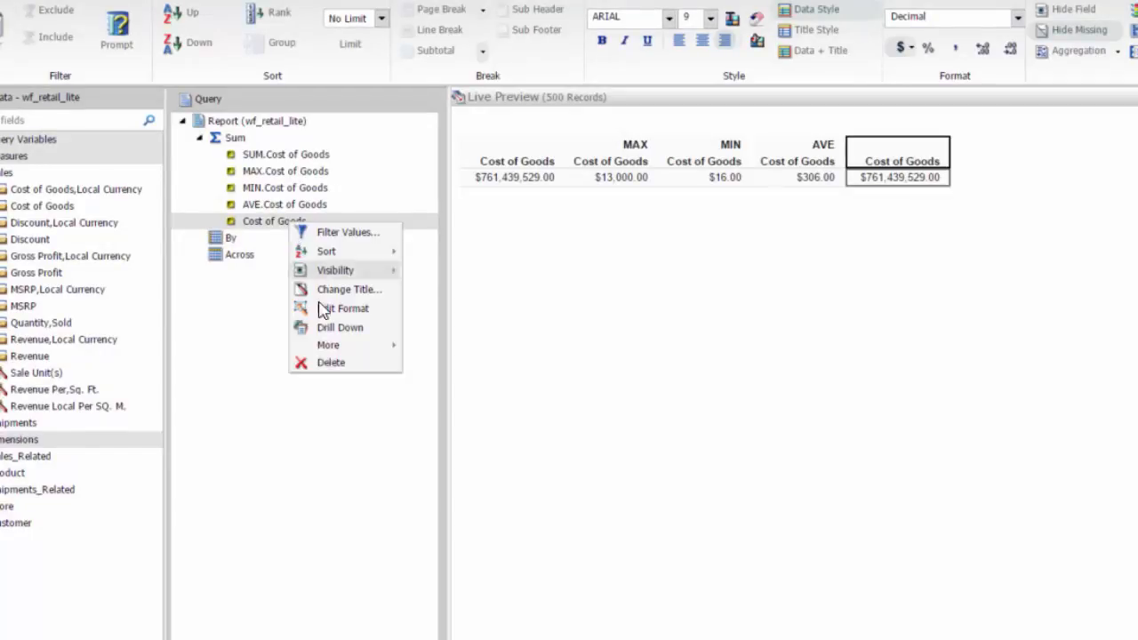
mouse_move(329, 348)
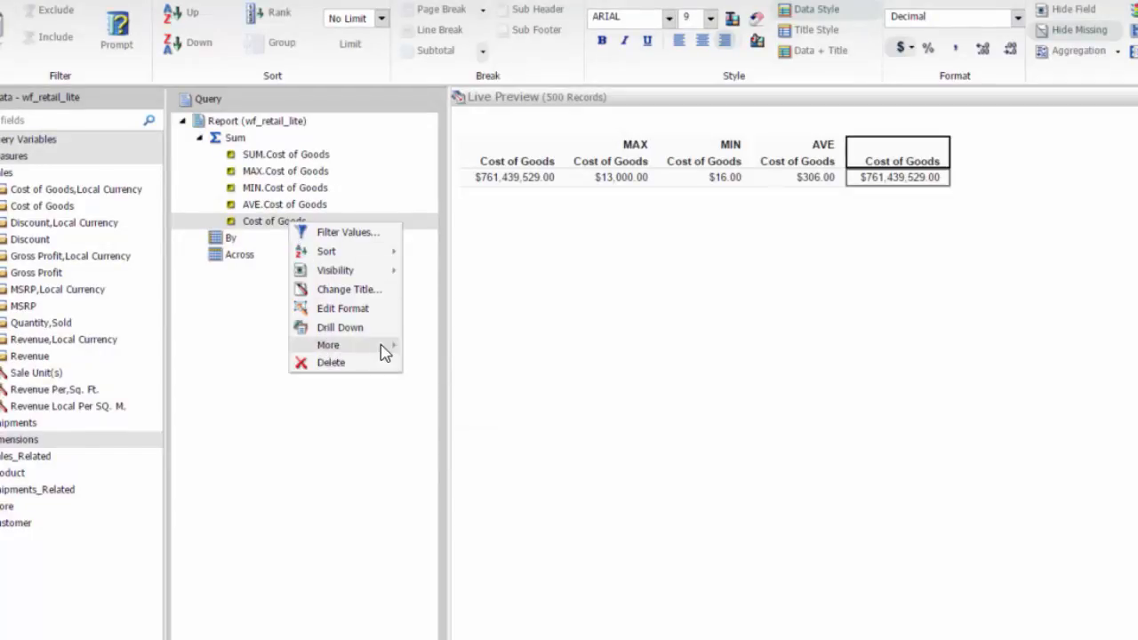
mouse_move(493, 370)
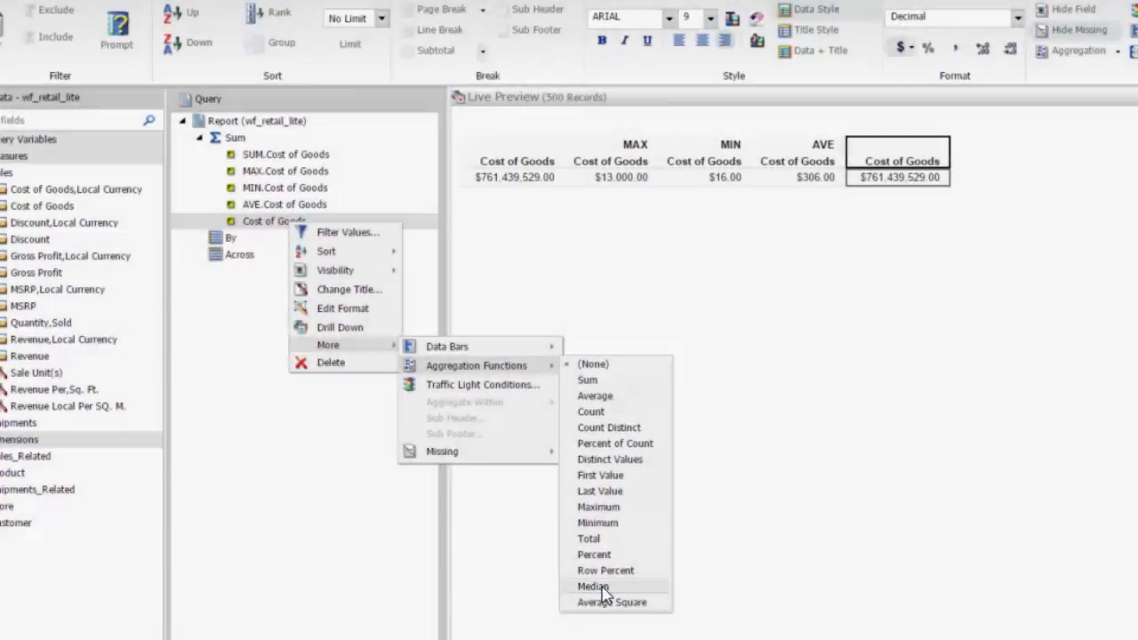
click(594, 586)
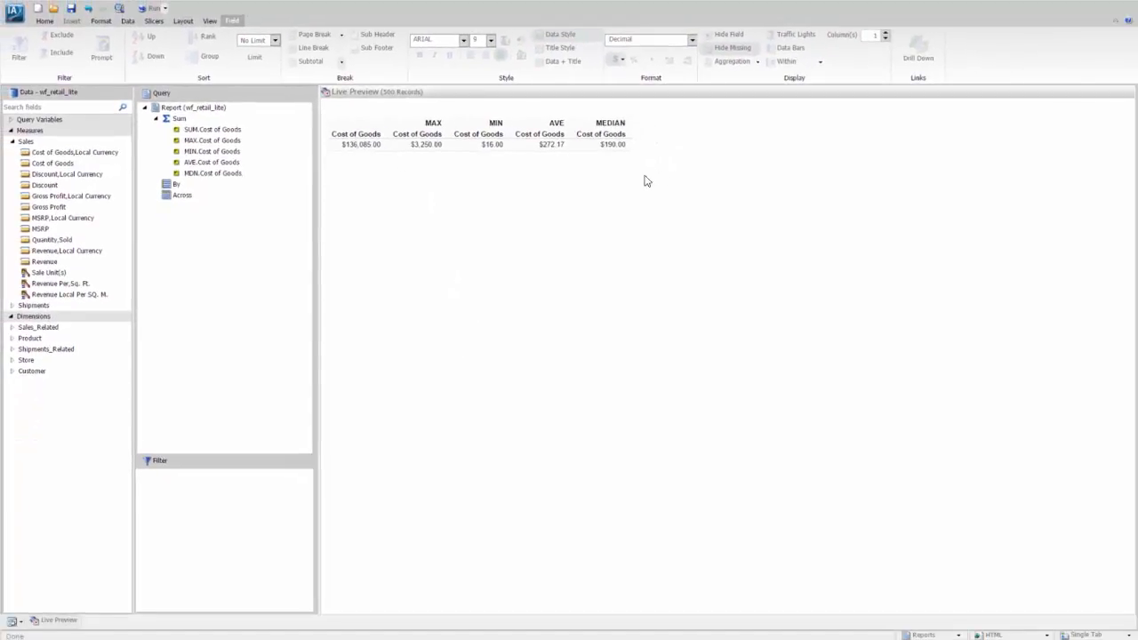
Change the title of the summed Cost of Goods column to "Cost of Goods - Total"
right_click(362, 135)
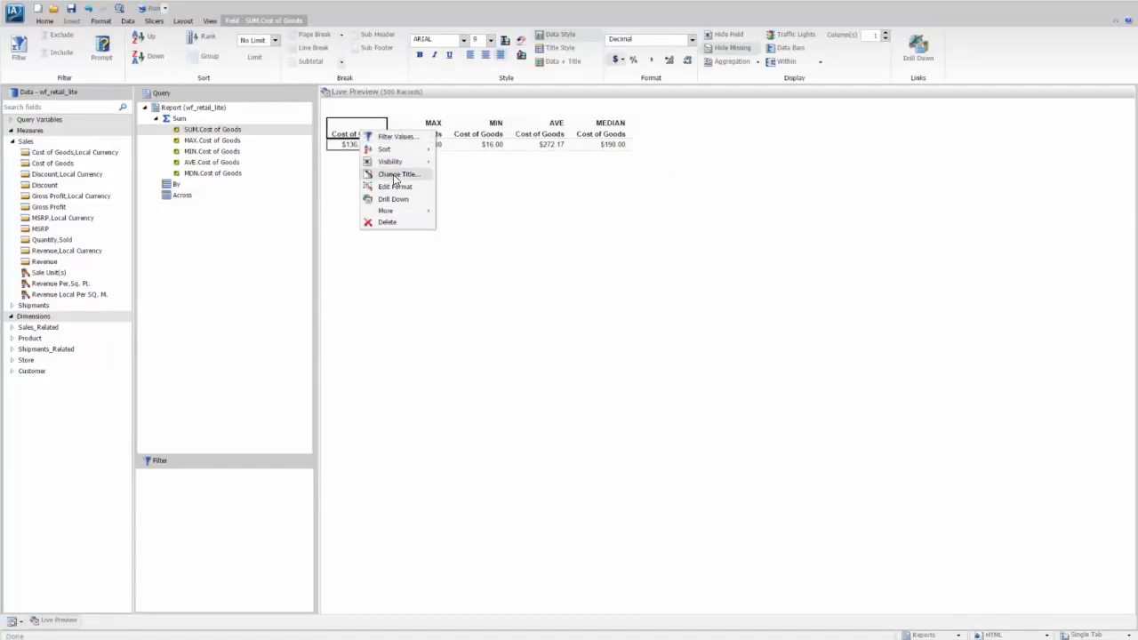
click(395, 175)
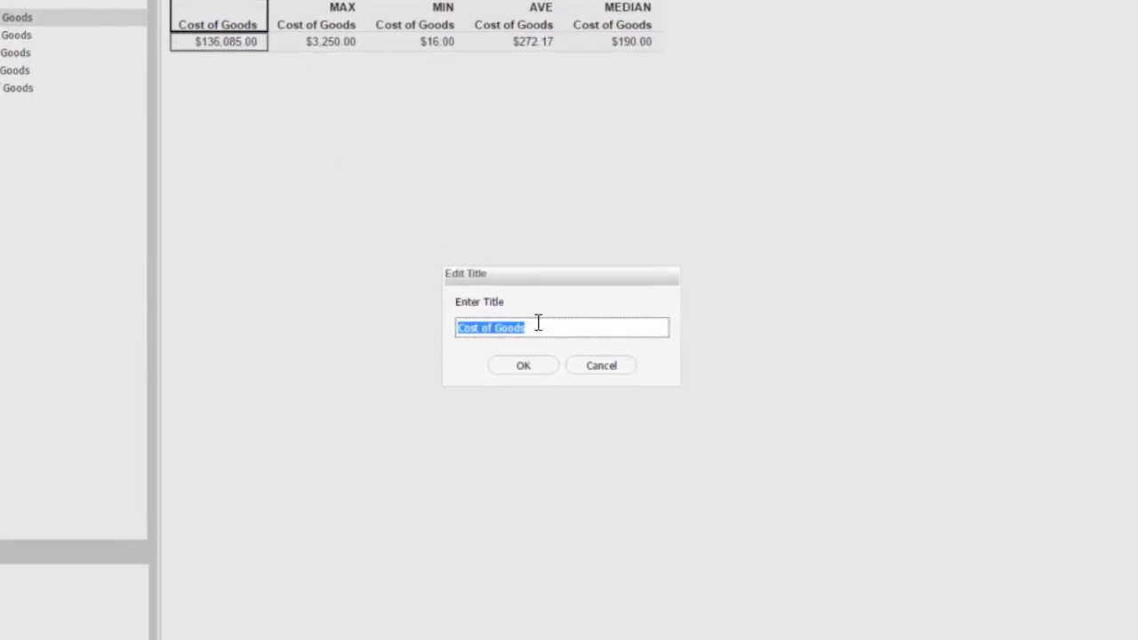
click(547, 325)
text(- Total)
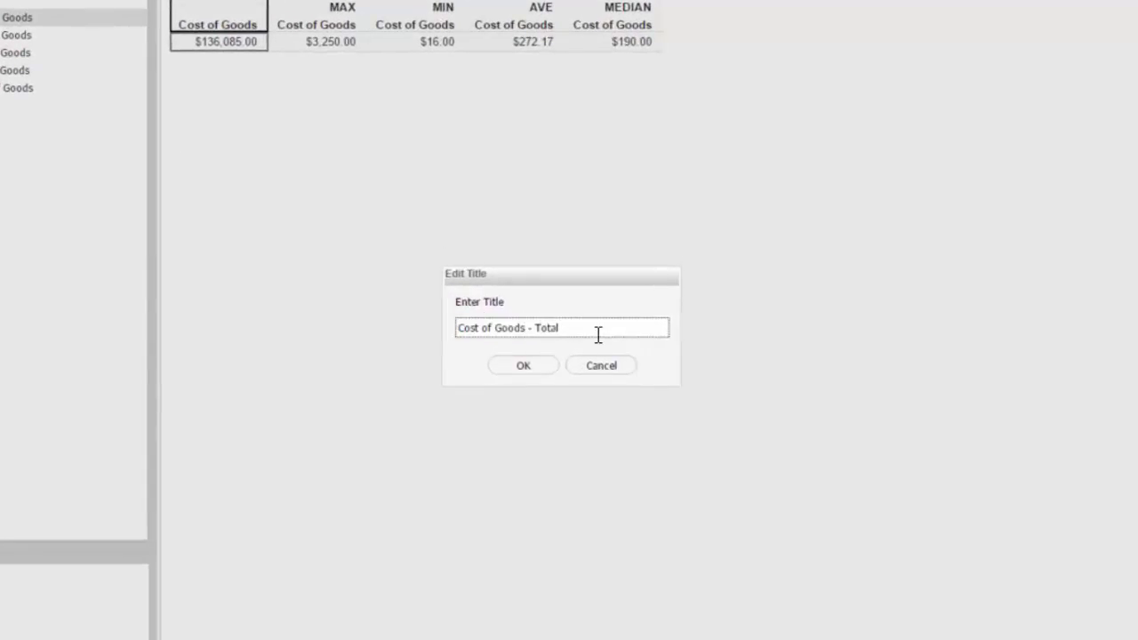
click(522, 365)
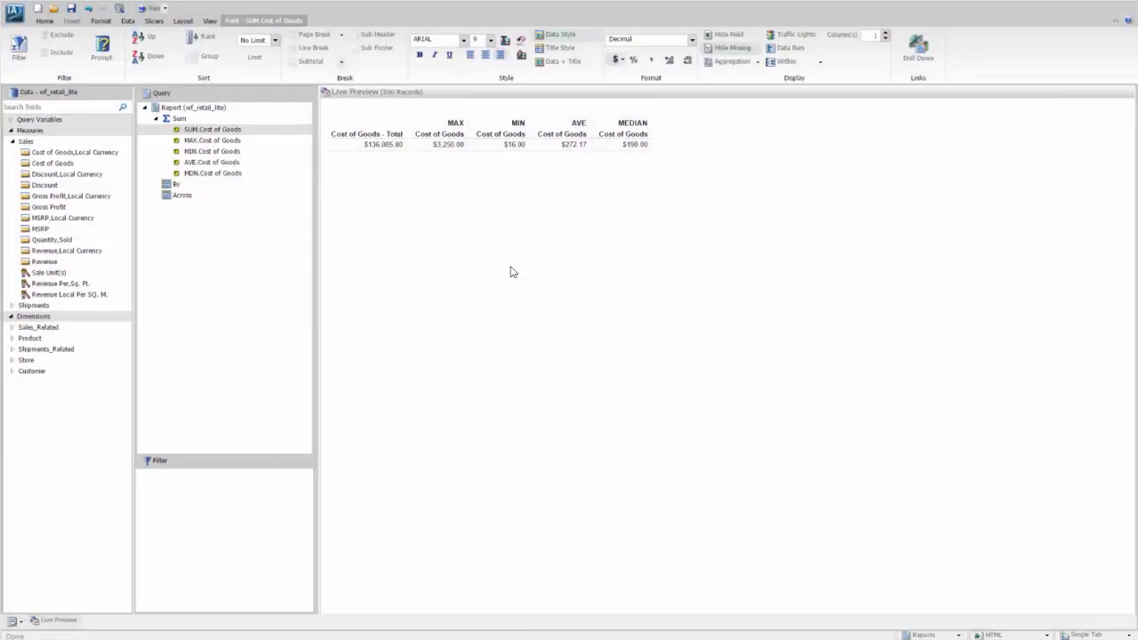
Change the title of the MAX Cost of Goods column to "Cost of Goods - Maximum"
click(452, 135)
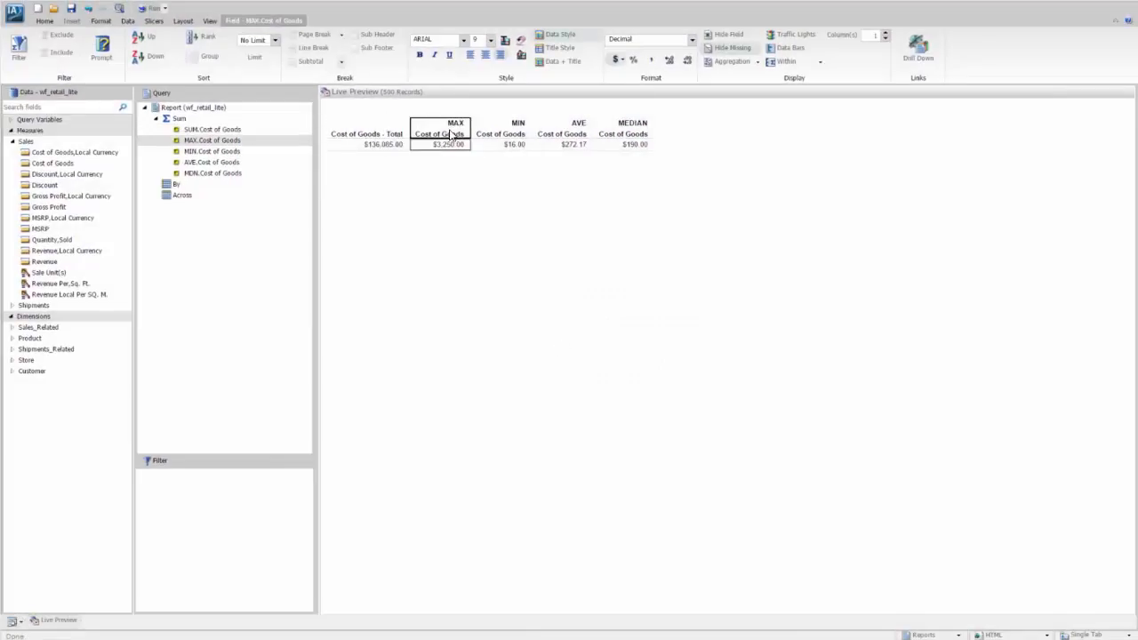
right_click(452, 136)
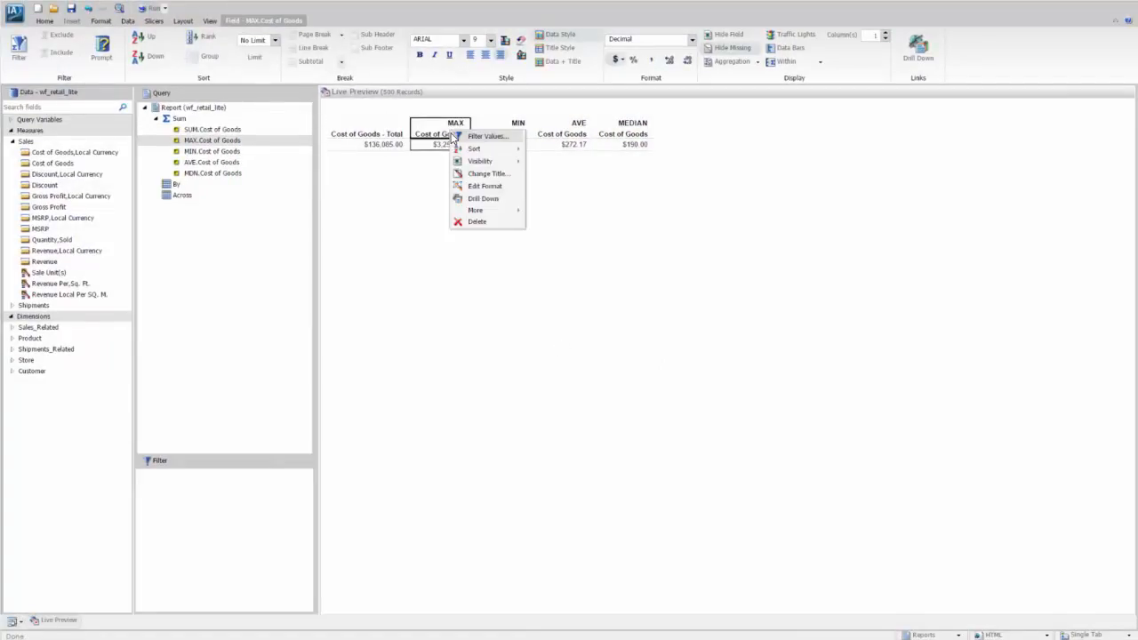
click(502, 175)
click(582, 322)
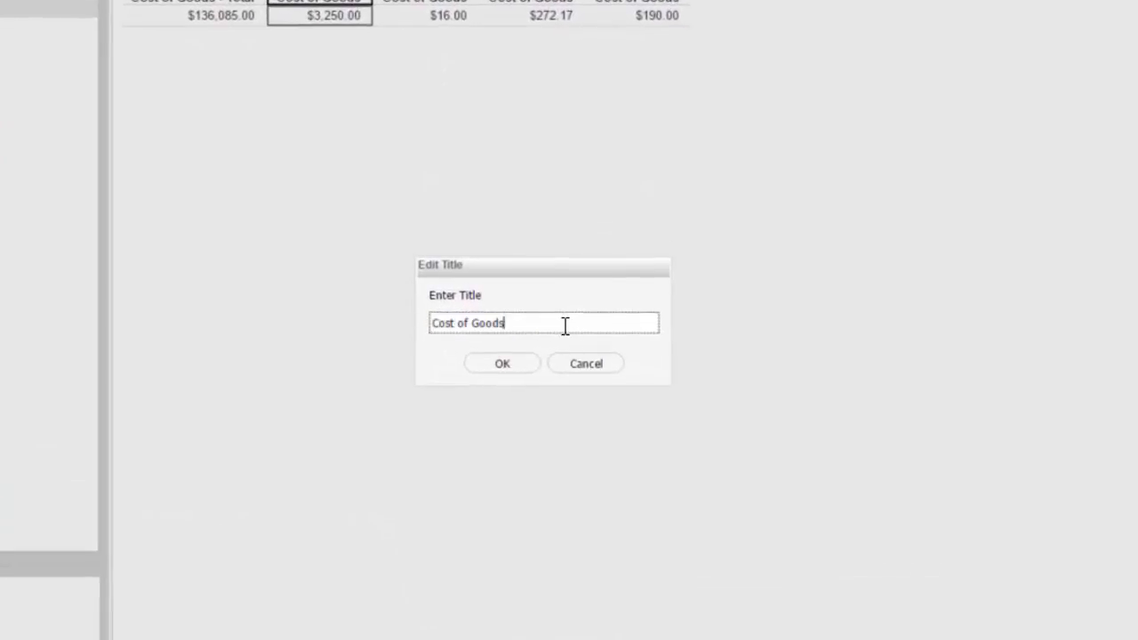
text(- Maximum)
click(500, 366)
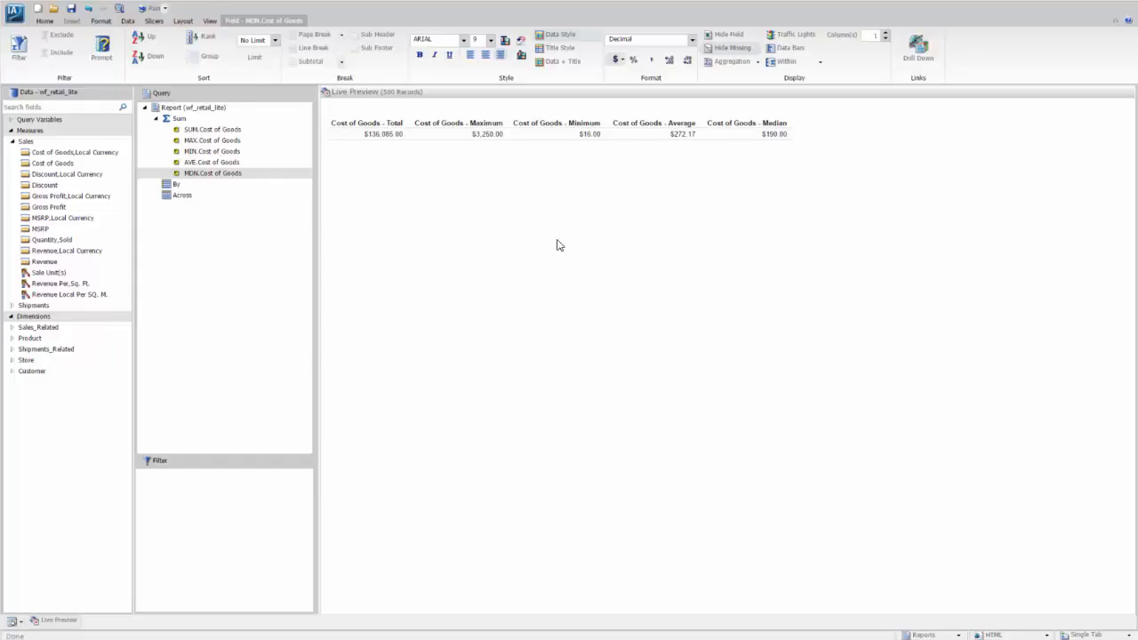
Stack the report's measures so they are listed as rows instead of columns
click(101, 24)
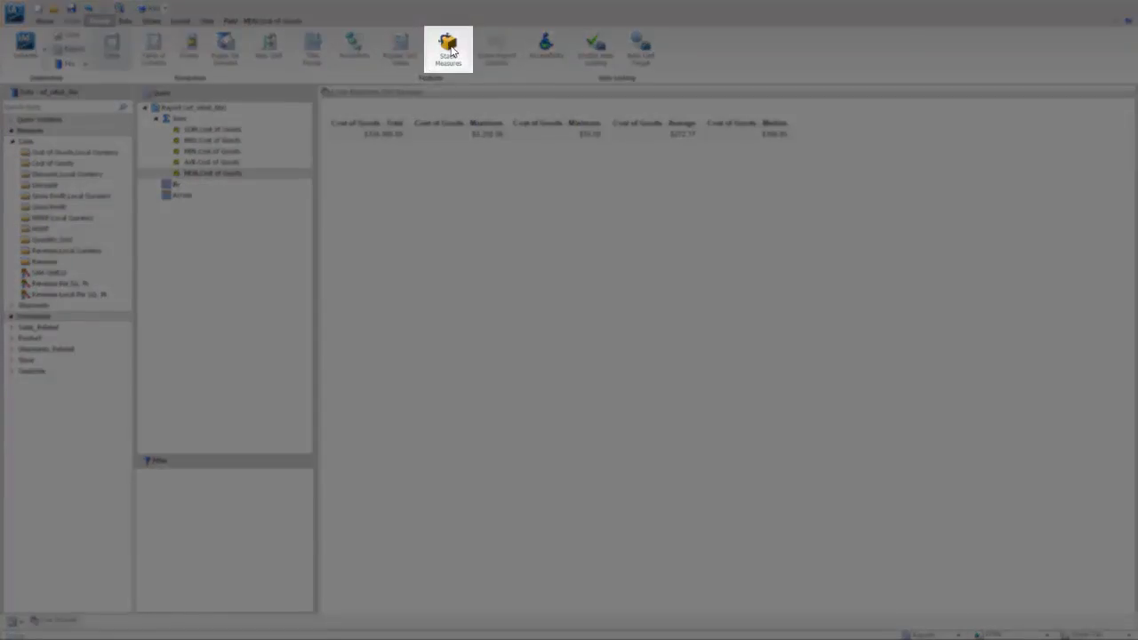
click(449, 51)
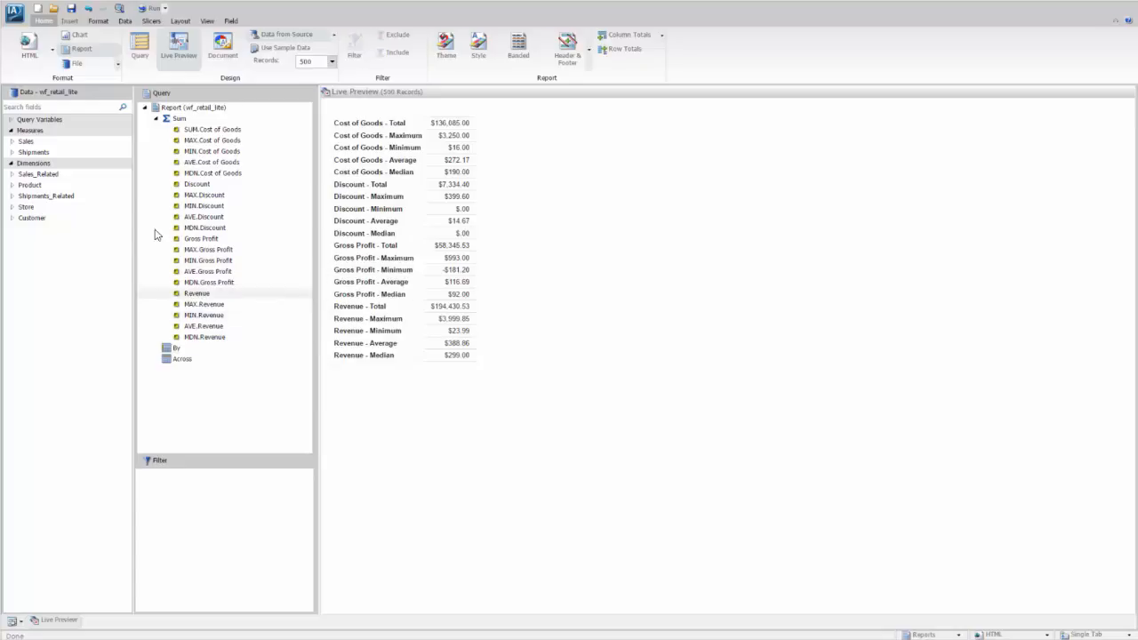
Add Sale,Month from the simple transaction date dimension under Sales_Related as an Across sort field
click(11, 174)
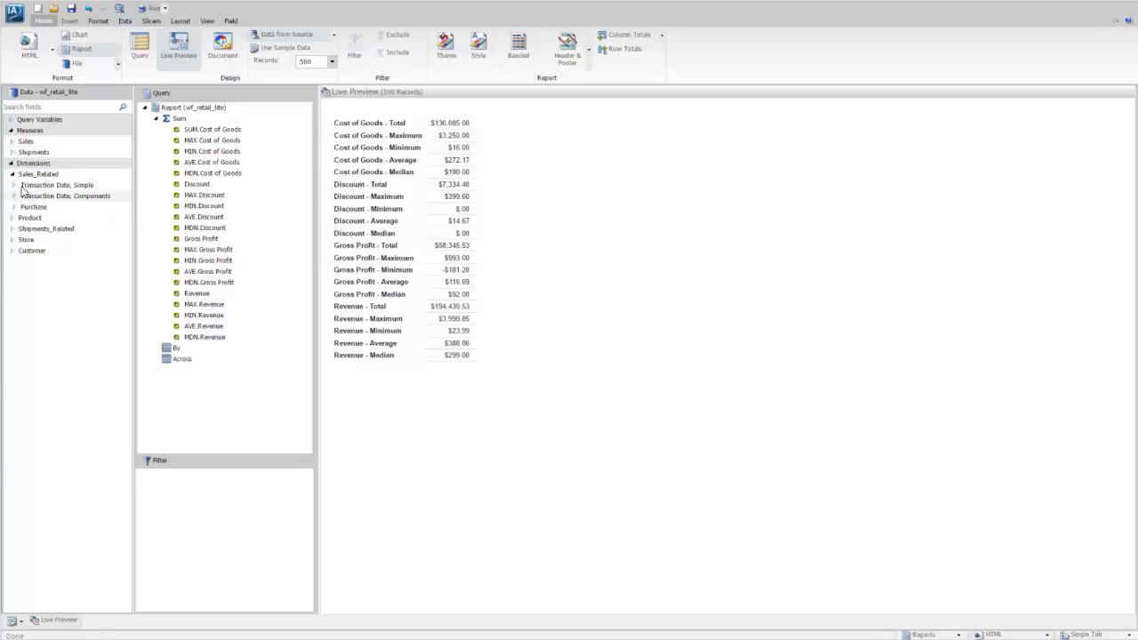
click(15, 184)
drag(30, 217, 160, 364)
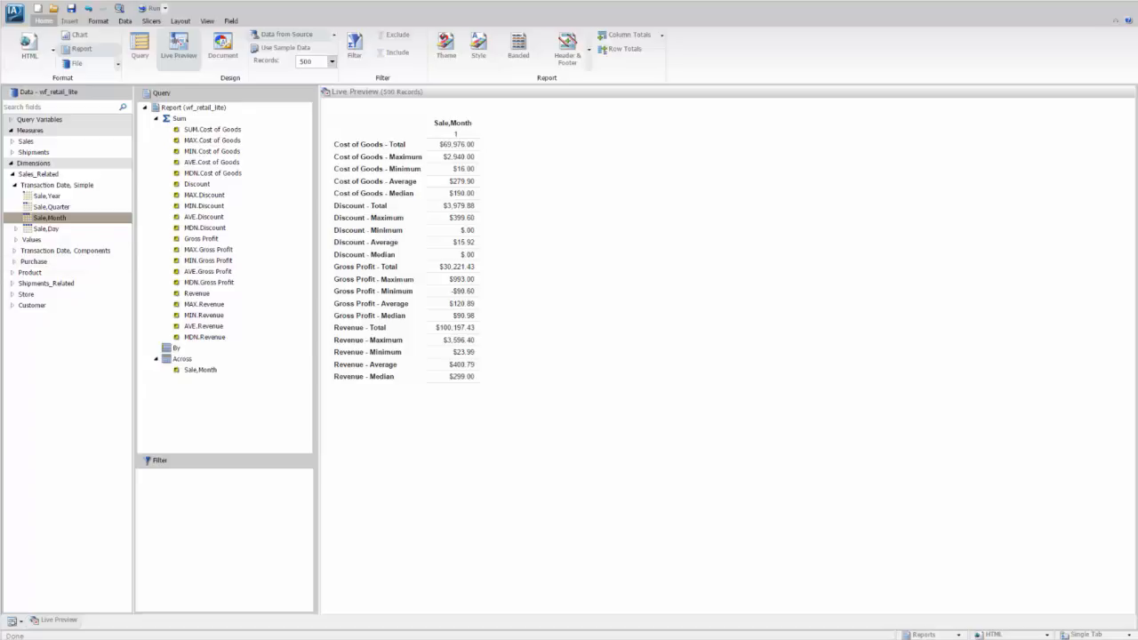
Create a filter condition on the Sale,Date attribute of Sale,Day using the From - To operator
click(16, 228)
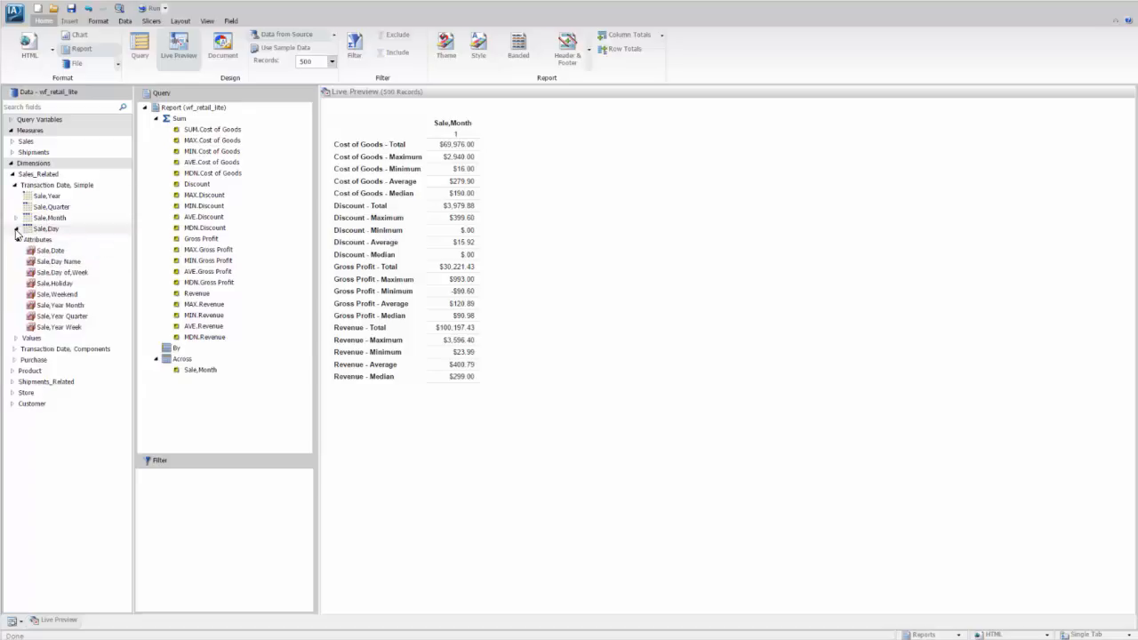
mouse_move(25, 266)
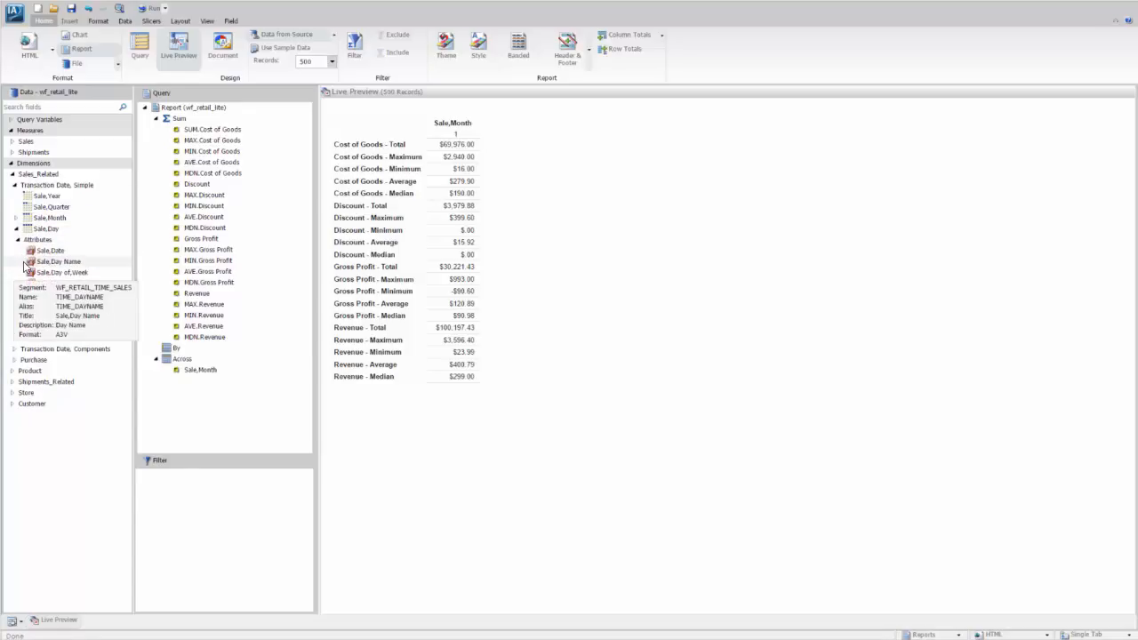
drag(39, 251, 183, 489)
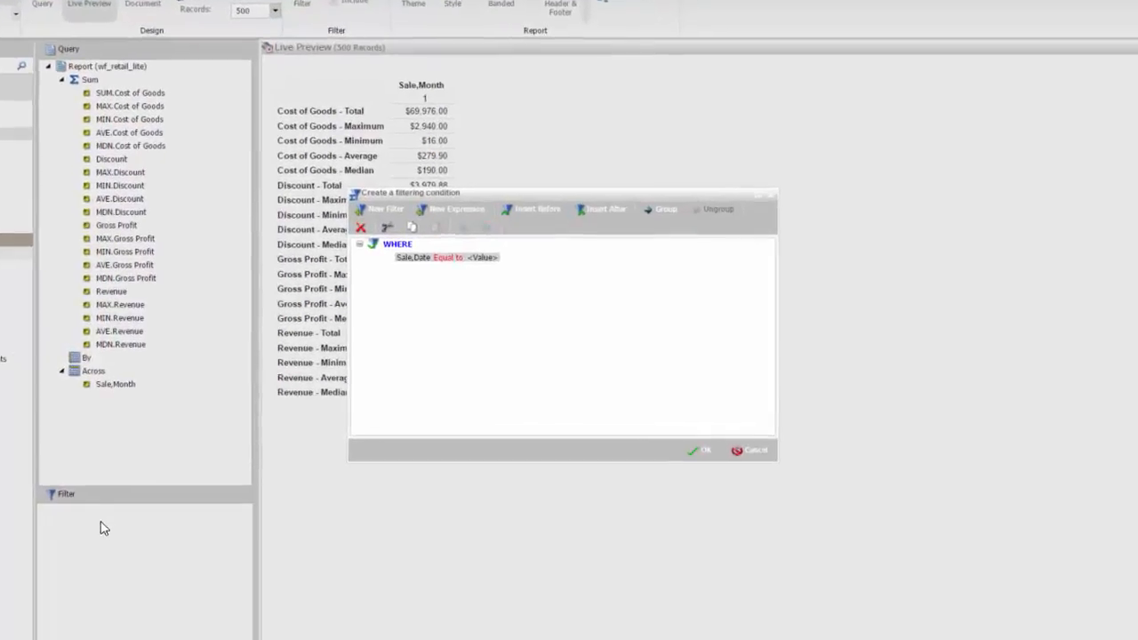
click(426, 251)
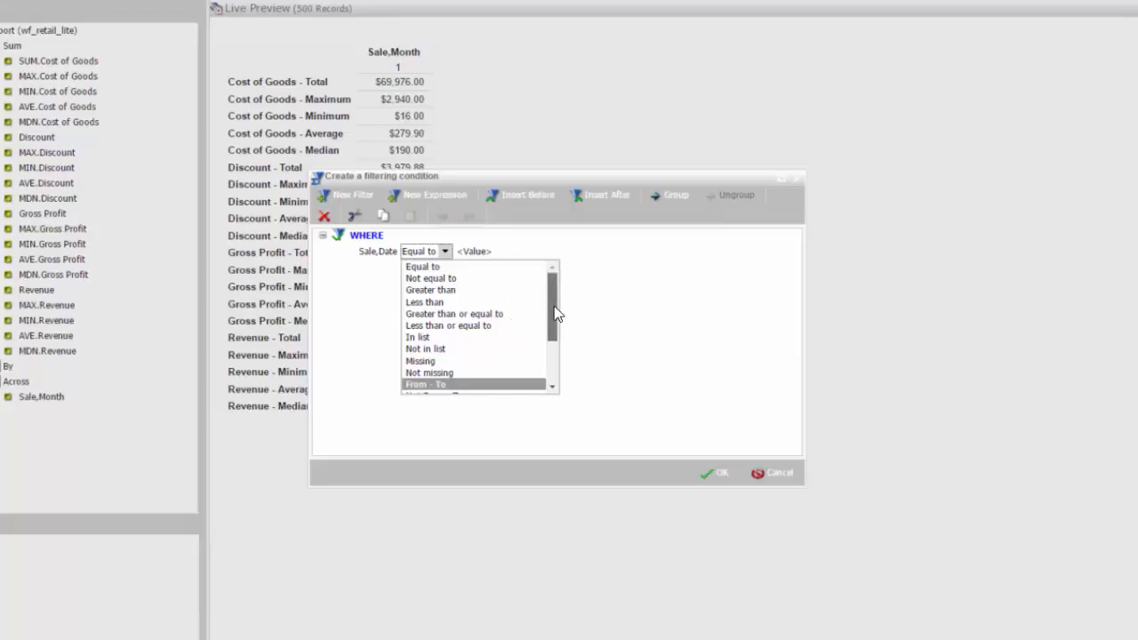
drag(554, 318, 553, 359)
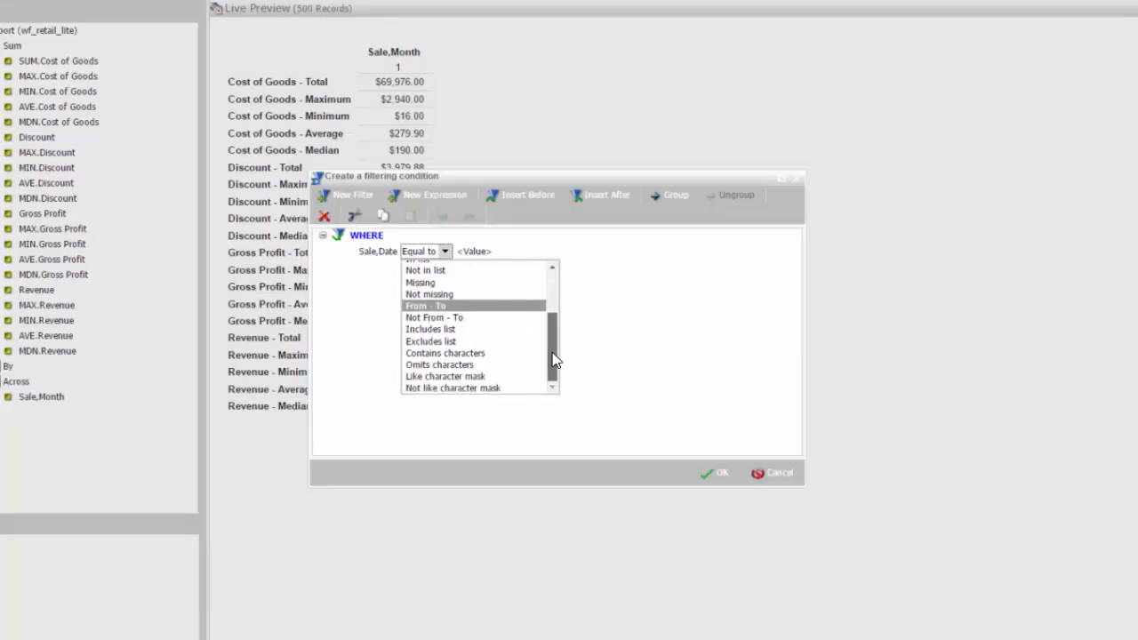
click(450, 308)
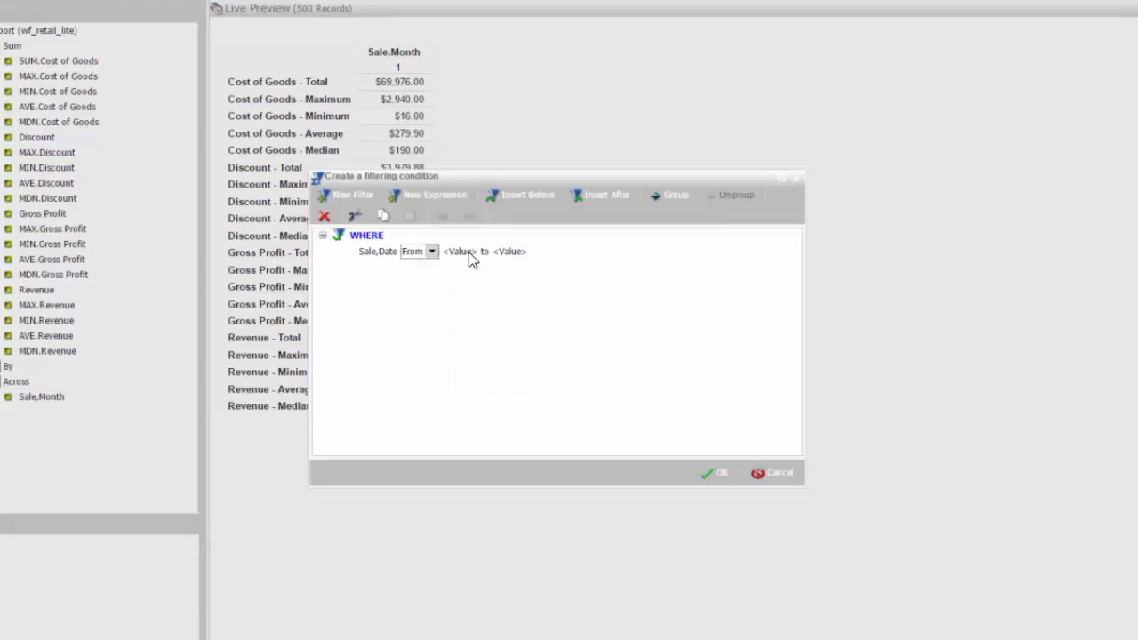
Set the Sale,Date filter range to constant values from Beginning of Year to Today and apply the filter
click(469, 252)
click(522, 253)
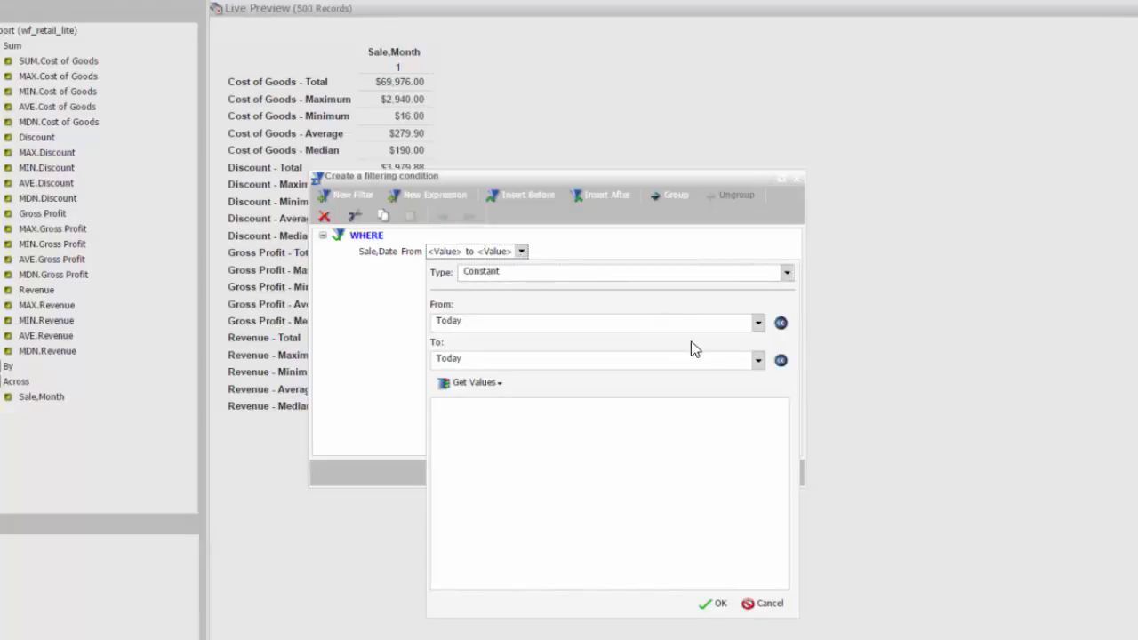
click(758, 322)
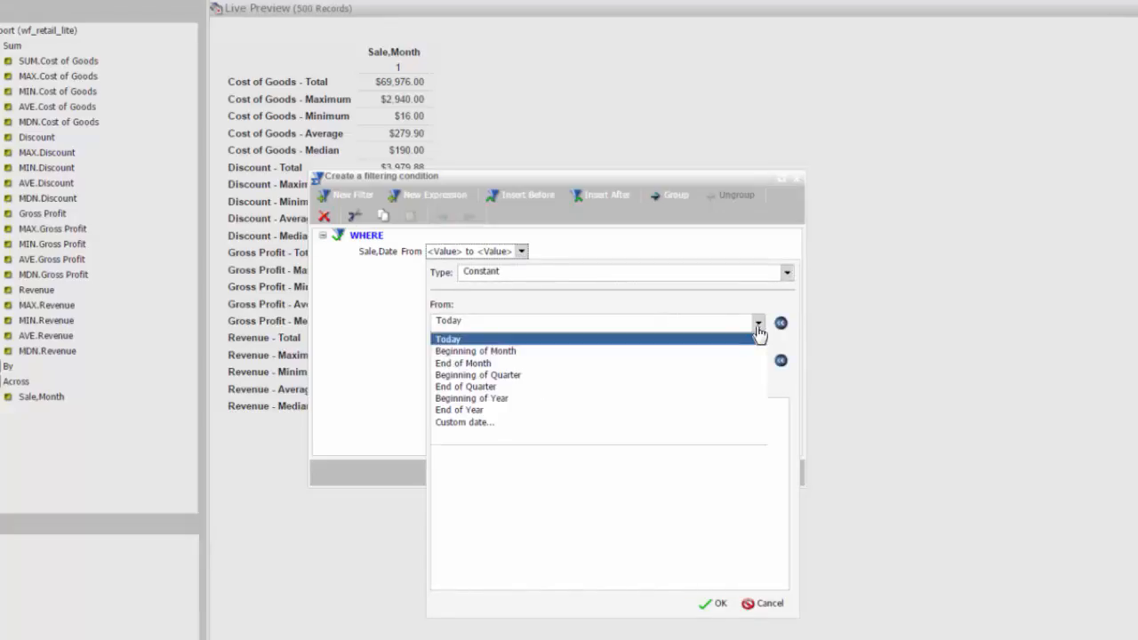
click(498, 400)
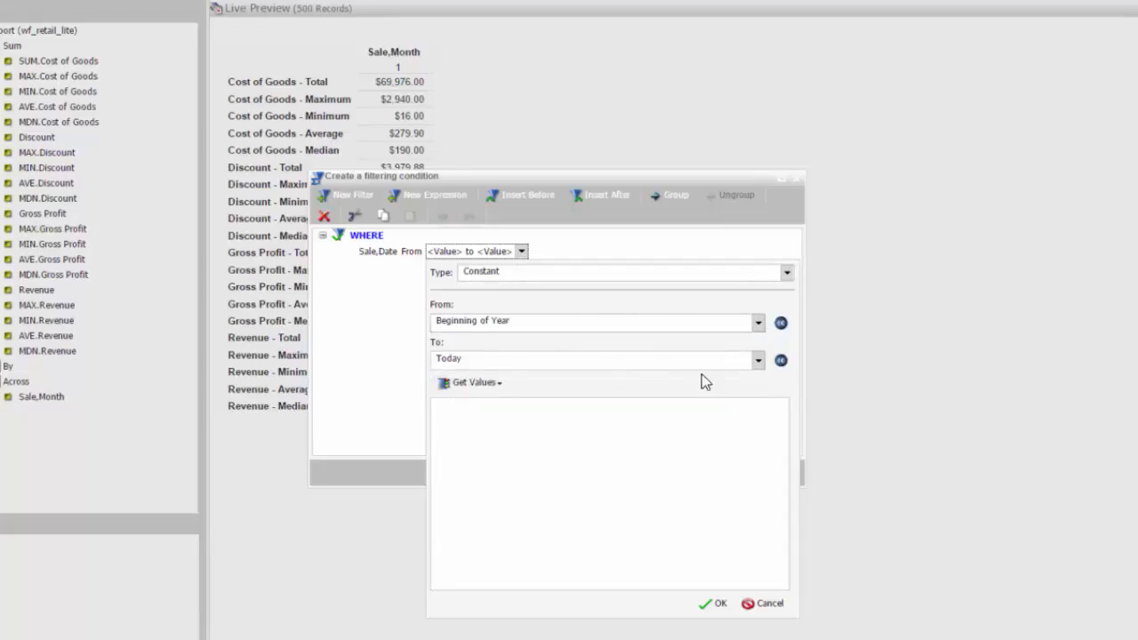
click(758, 364)
click(759, 362)
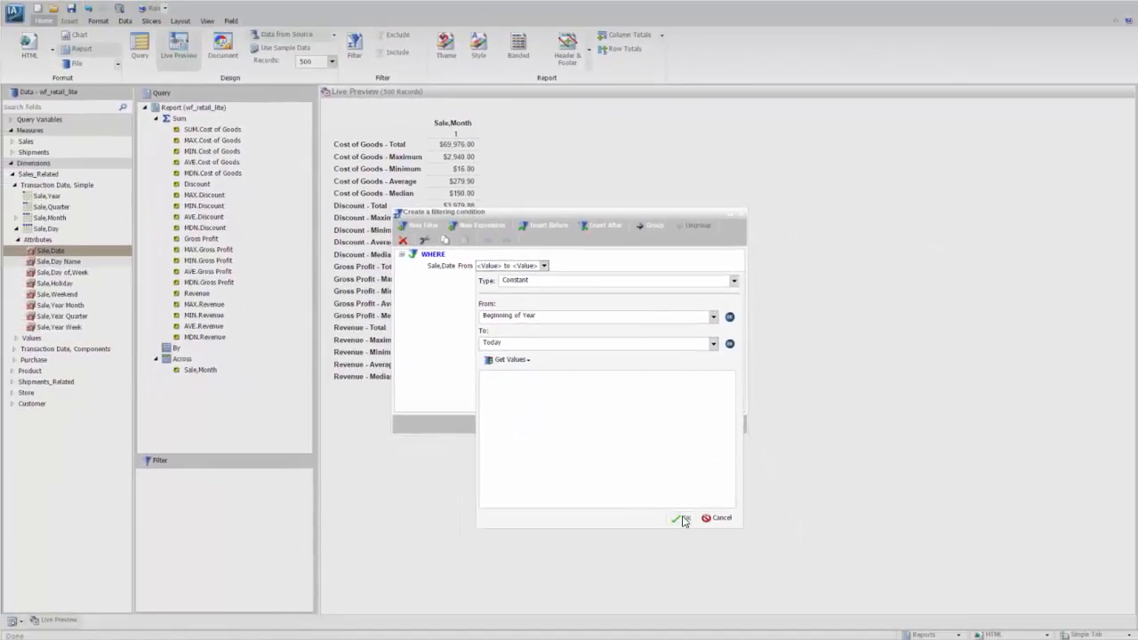
click(682, 519)
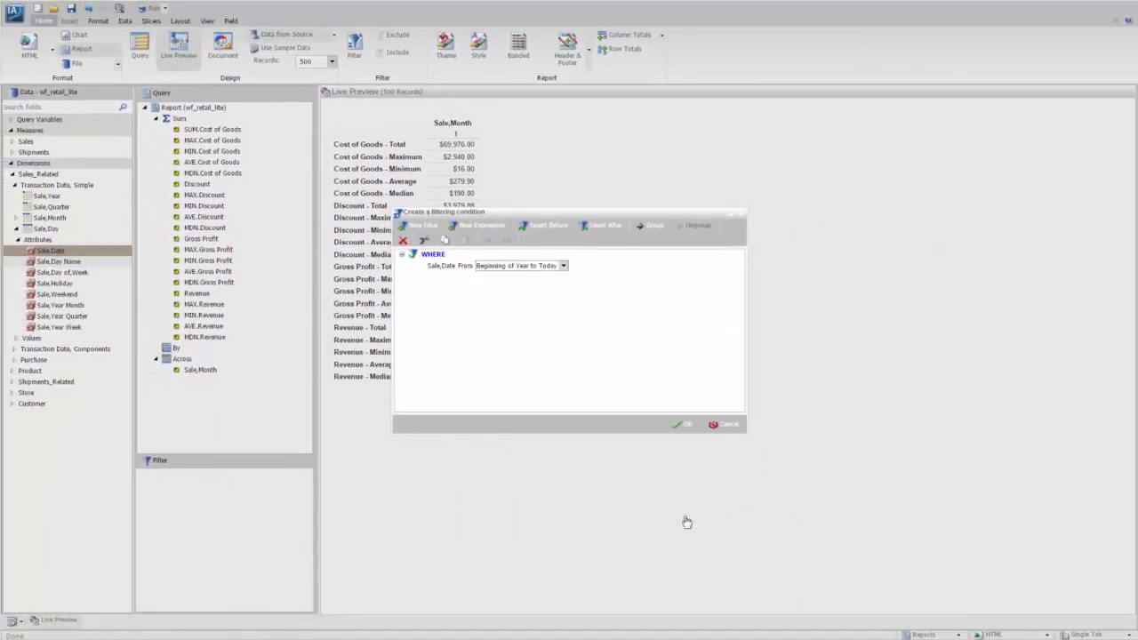
click(690, 425)
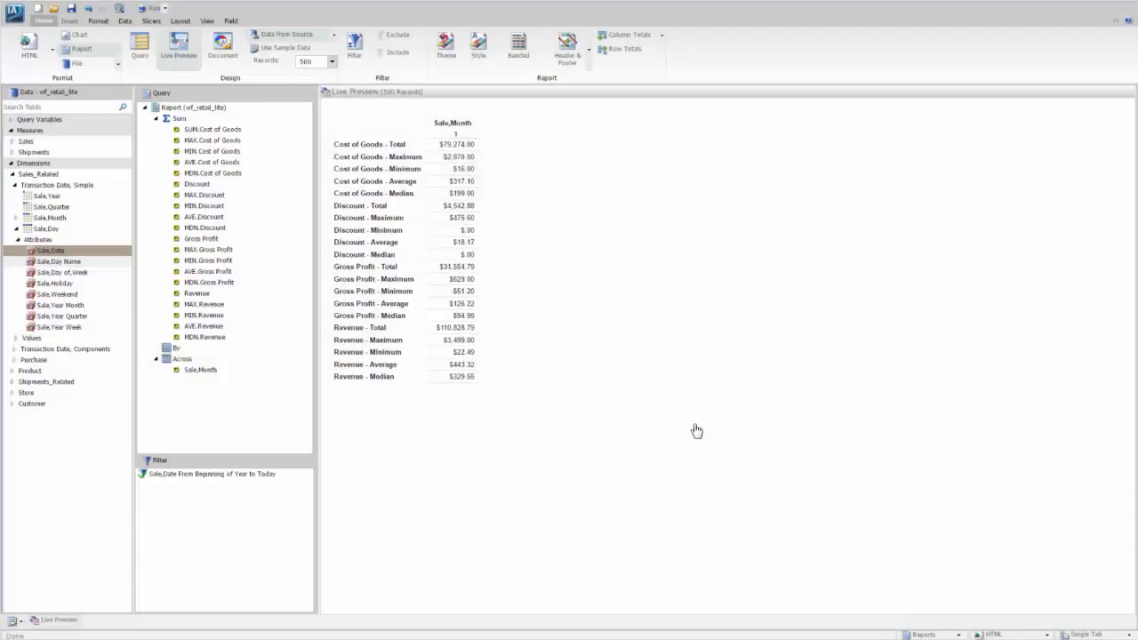
Write a two-line report header reading "Monthly YTD Stats" and "For all &PRODUCT_CATEGORY"
click(565, 50)
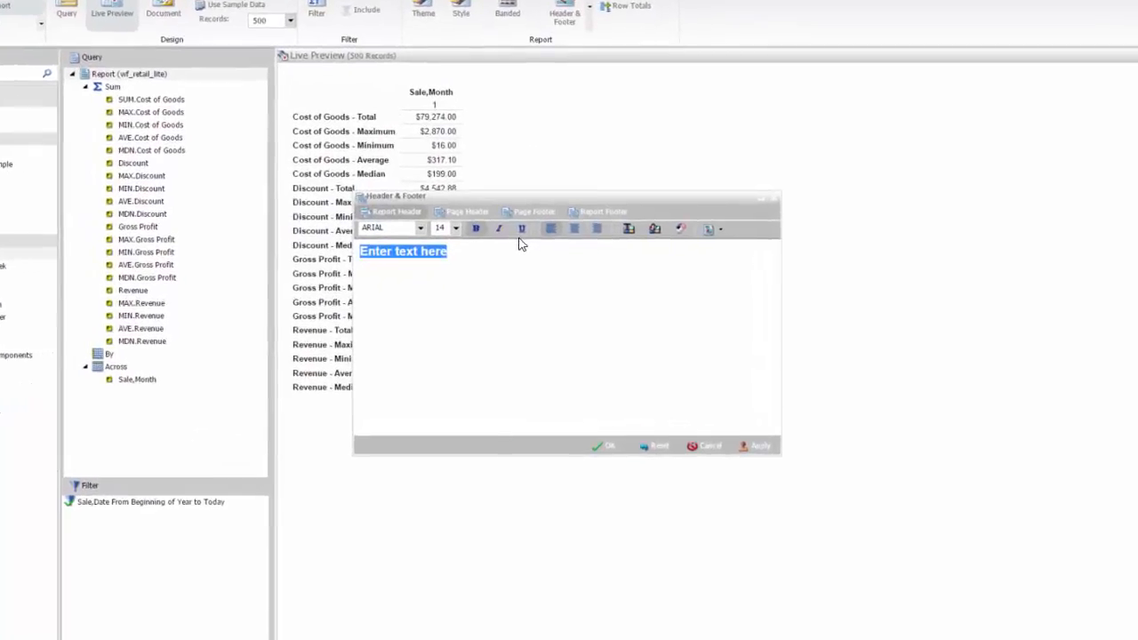
text(Monthly )
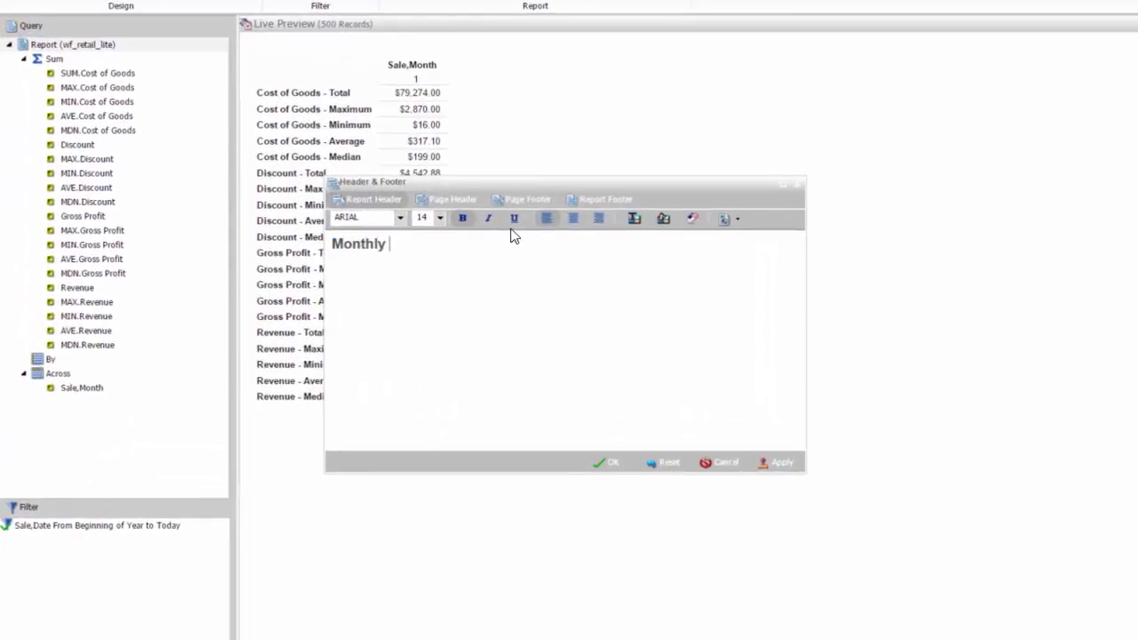
text(T)
key(BackSpace)
text(YTDD Stat)
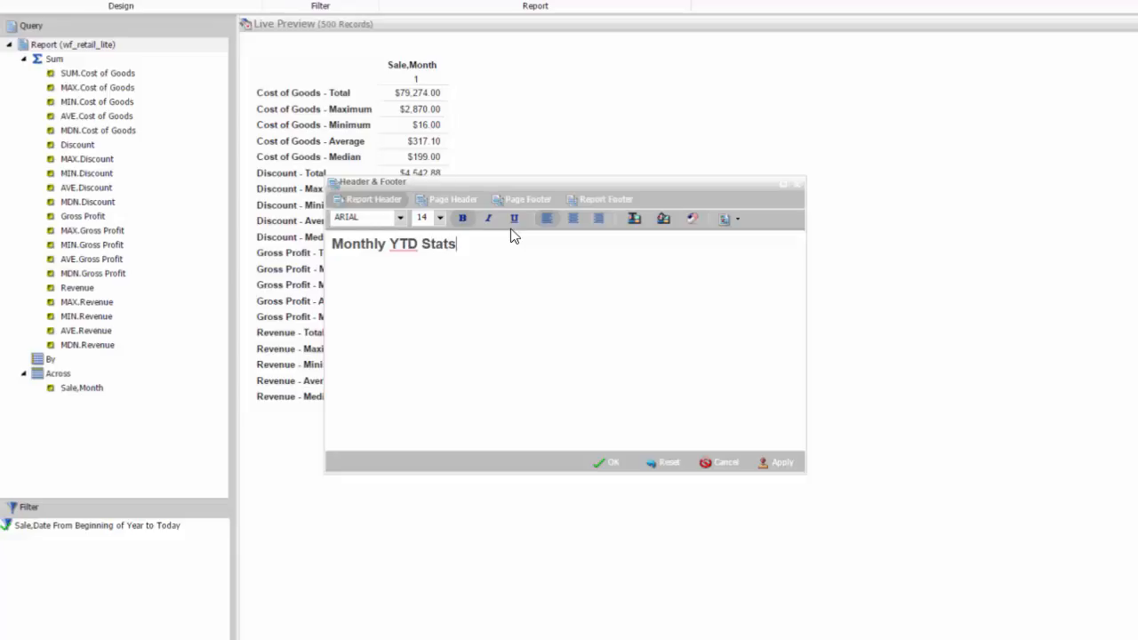
text(s)
key(Return)
text(For all &PRO)
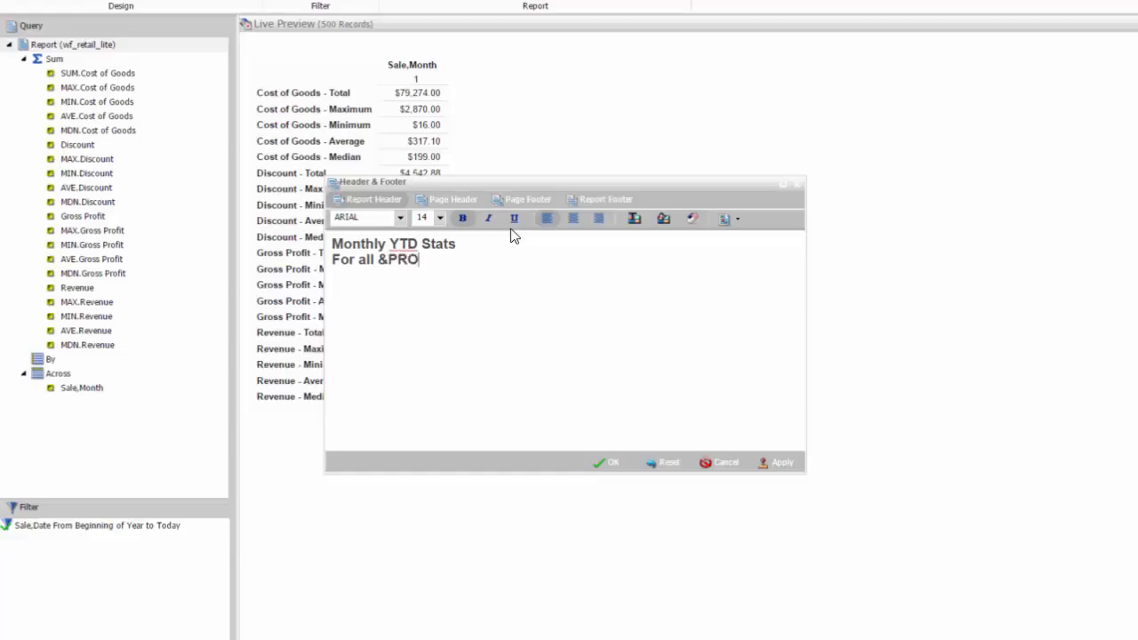
text(DUCT_CATEGORY)
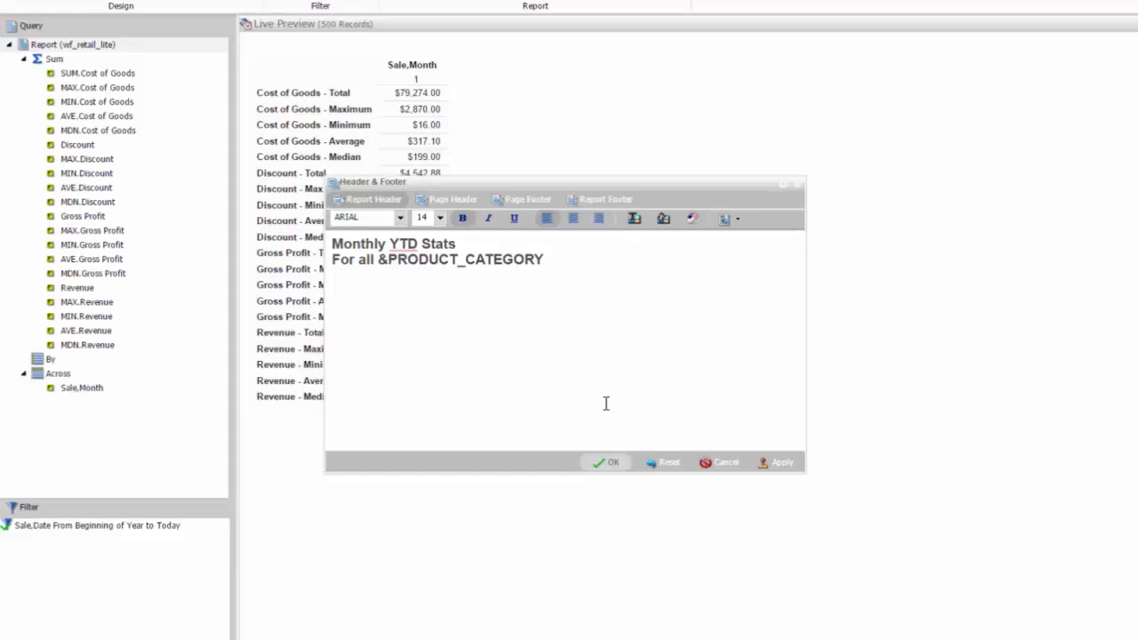
Center both lines of the report header and apply the header
key(ctrl+a)
click(574, 219)
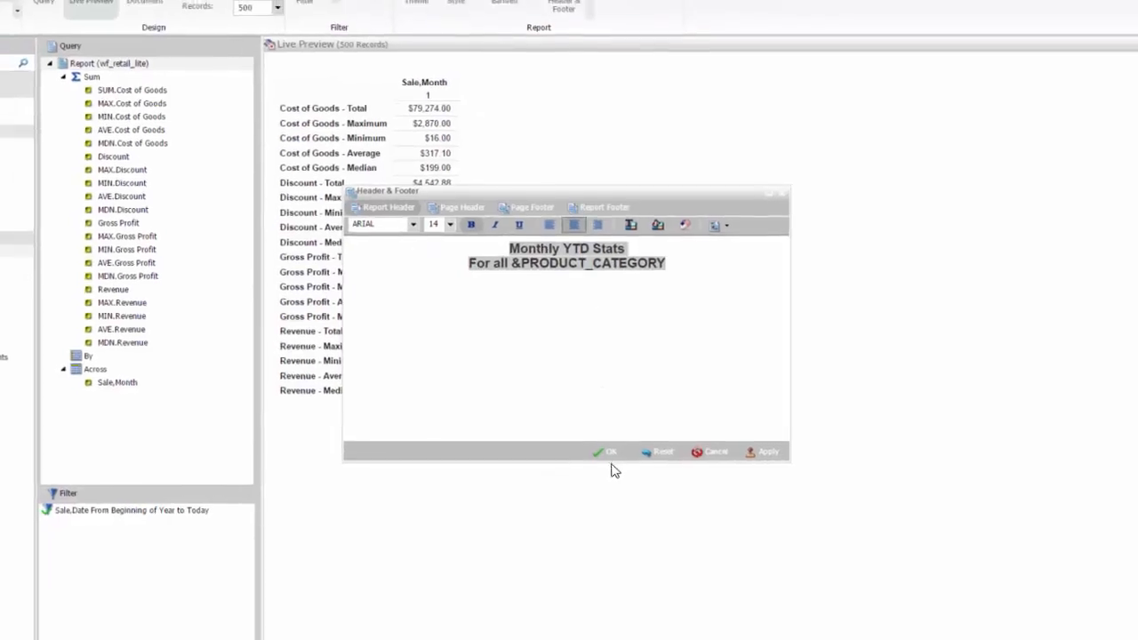
click(608, 452)
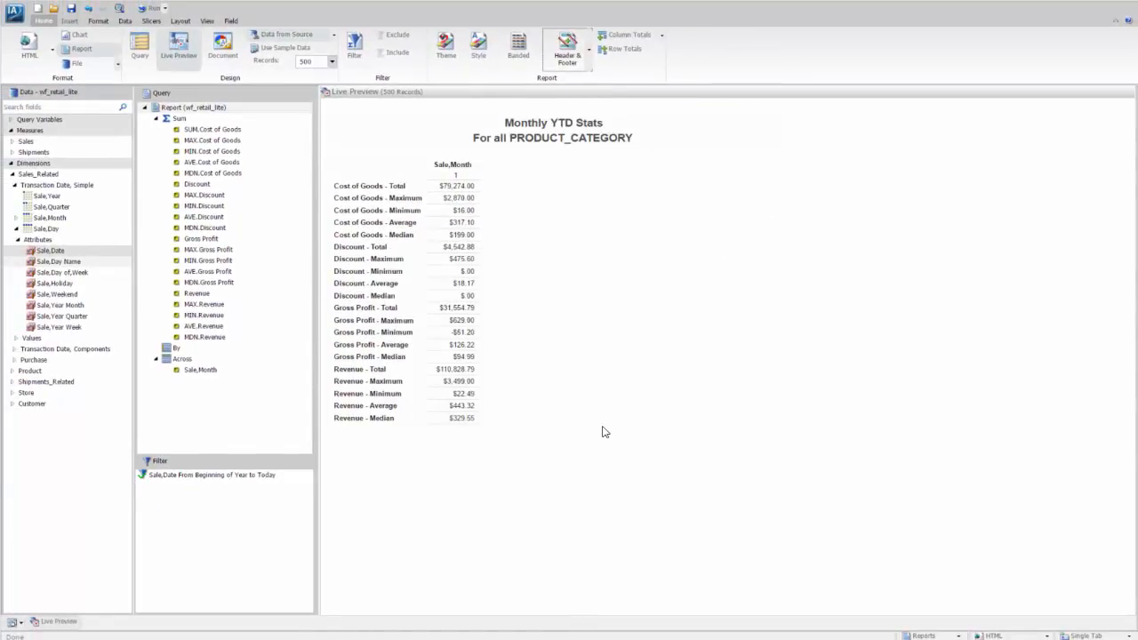
Apply the predefined ENGreen_Light2.sty template as the report's theme
click(447, 48)
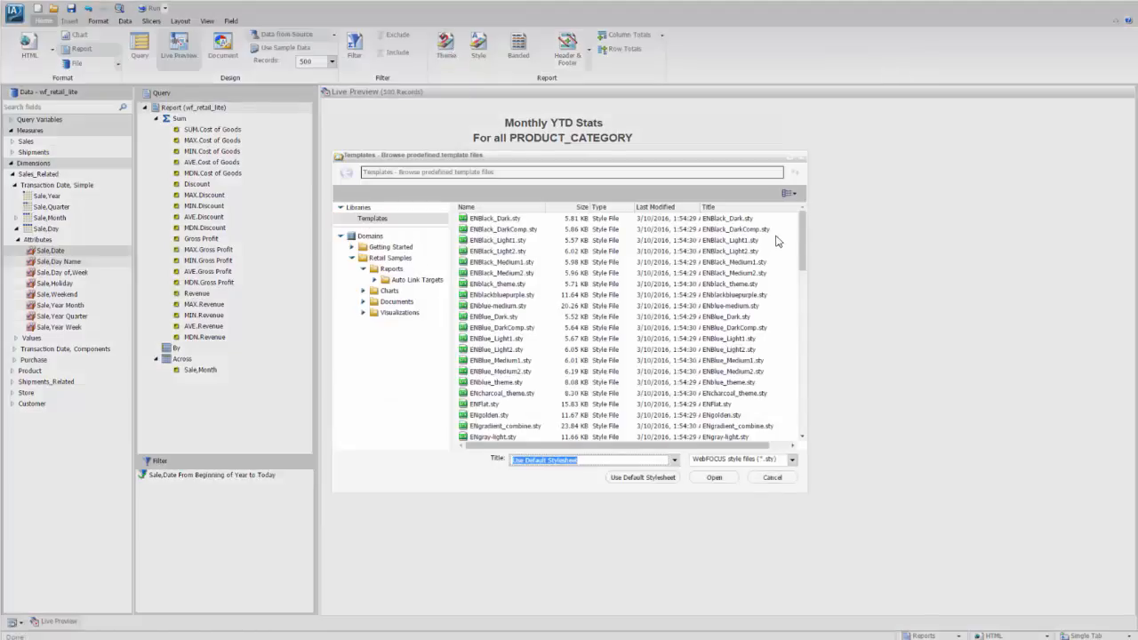
drag(803, 243, 803, 269)
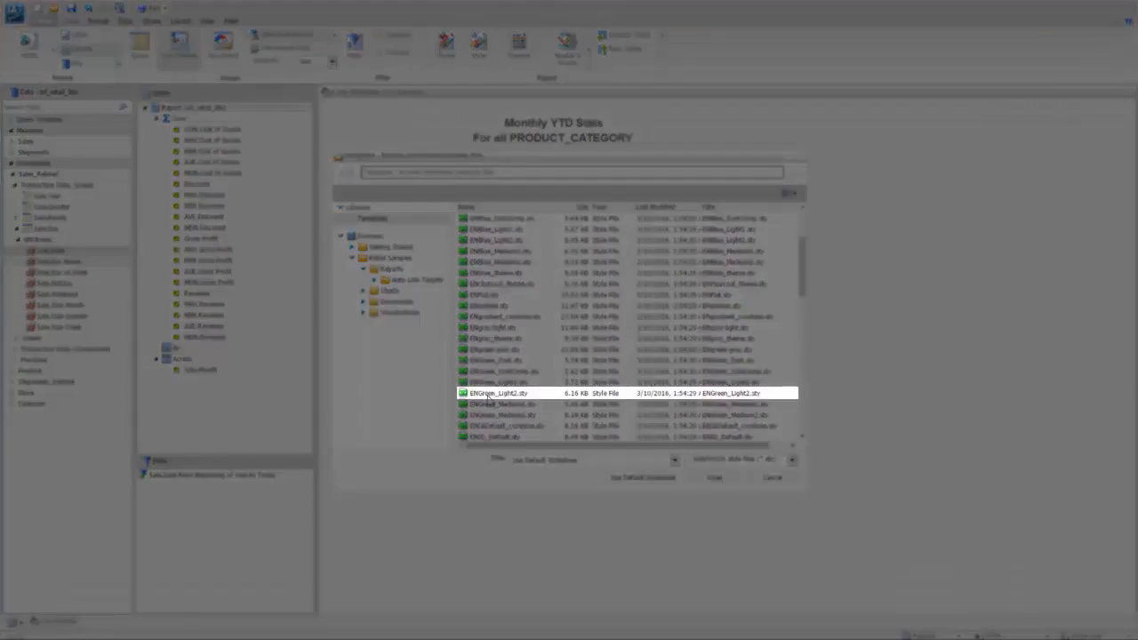
click(525, 393)
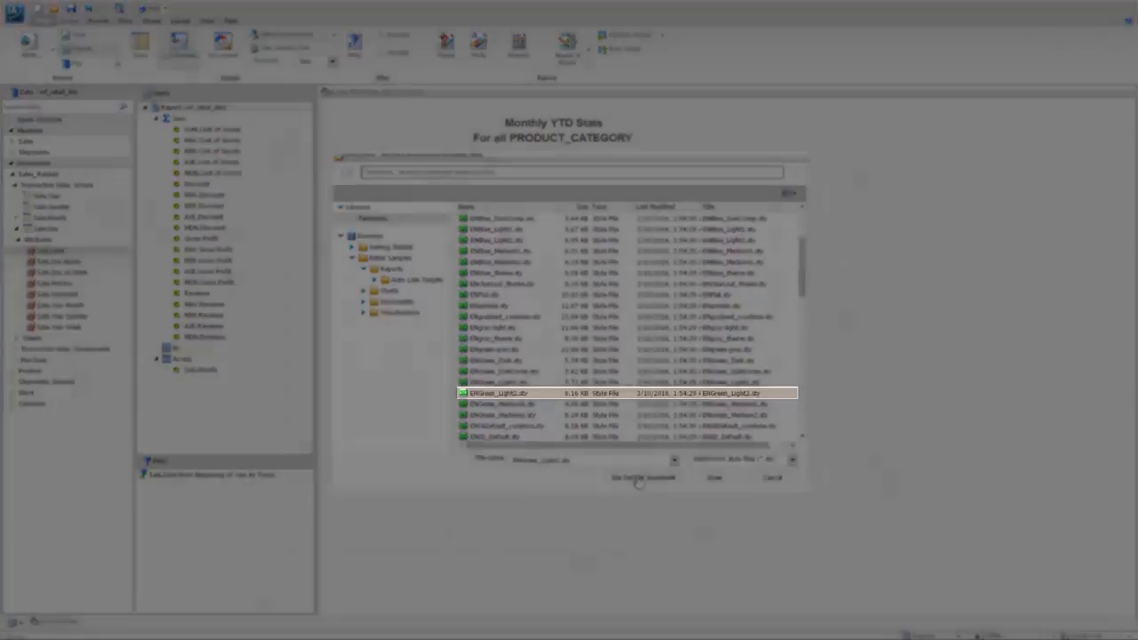
click(708, 480)
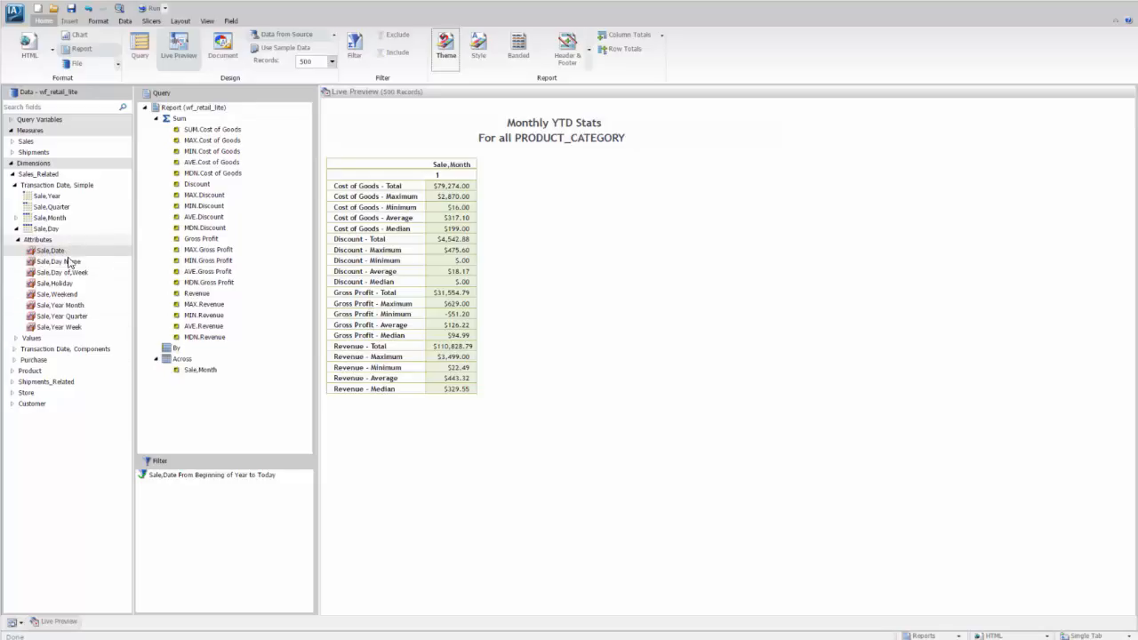
Start a second filter condition using Product,Category from the Product dimension
click(11, 371)
click(14, 381)
drag(27, 396, 176, 496)
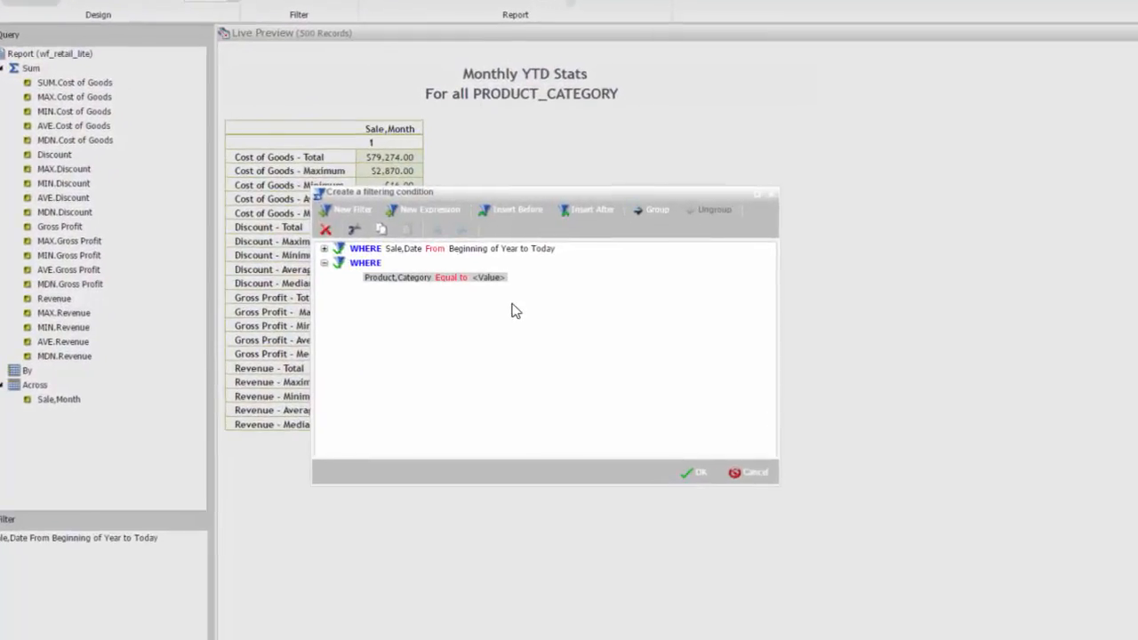
Set the Product,Category condition equal to the optional parameter PRODUCT_CATEGORY and apply the filter
click(511, 277)
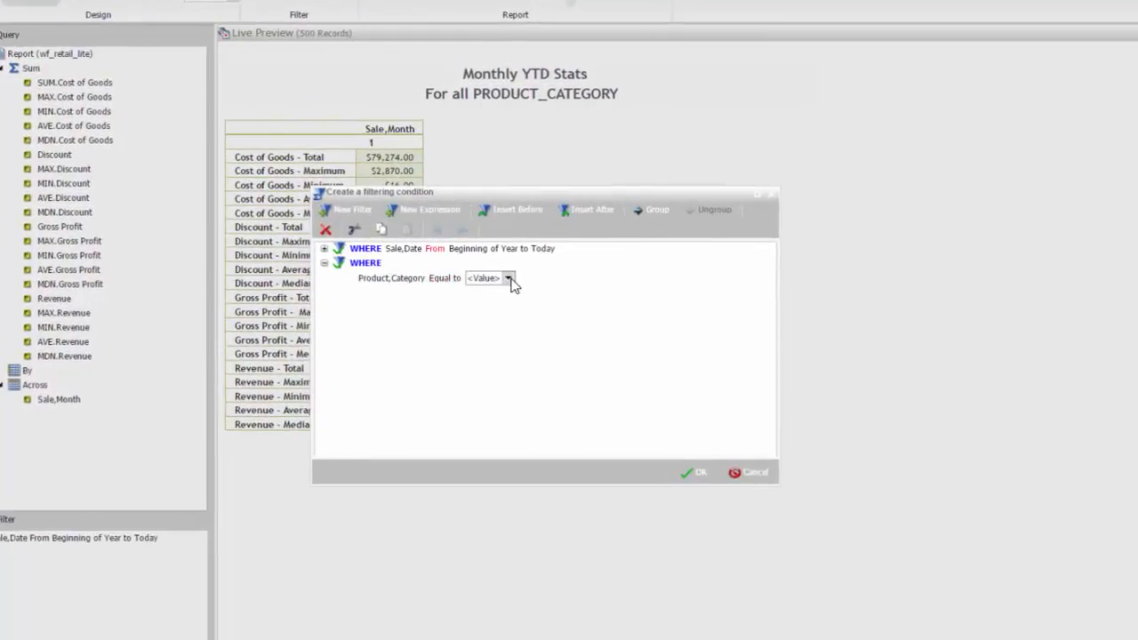
click(510, 279)
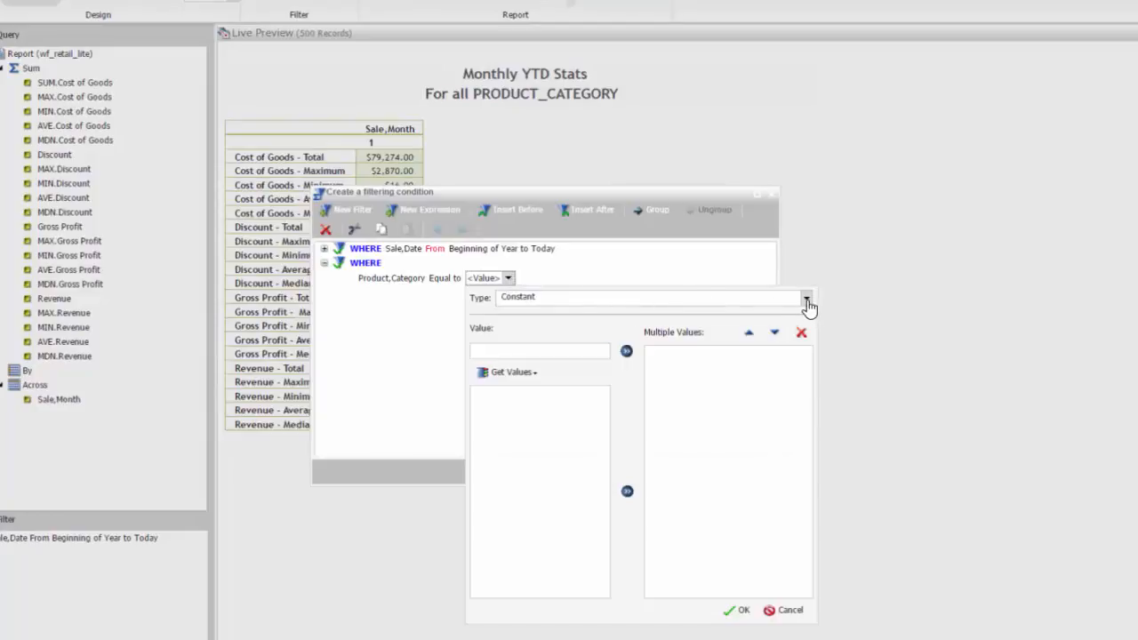
click(809, 302)
click(564, 326)
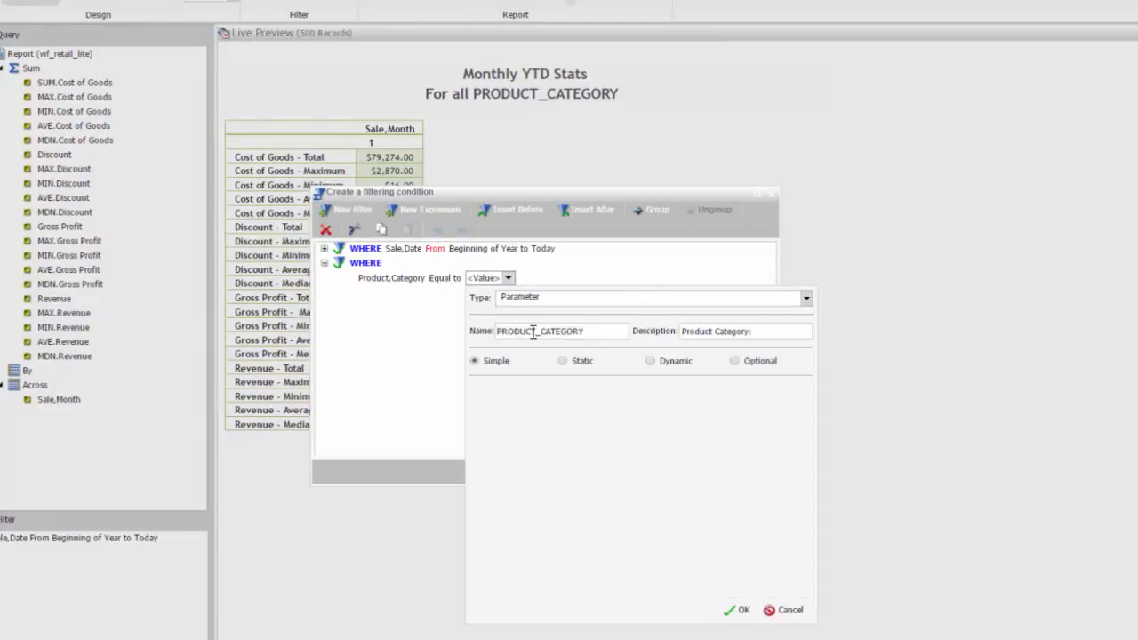
click(734, 362)
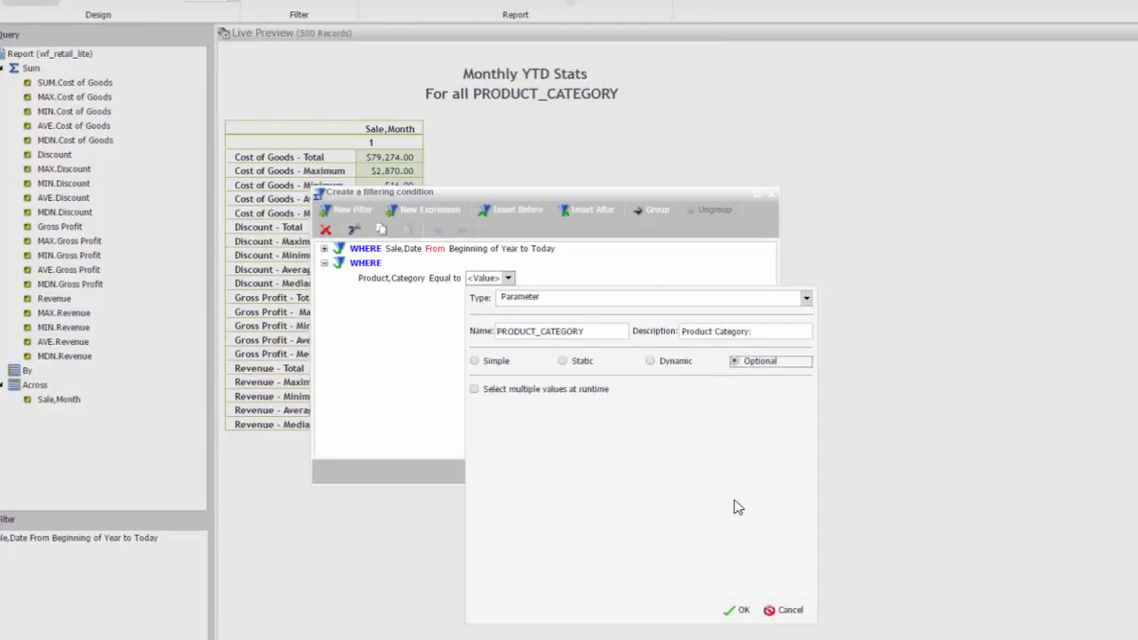
click(737, 609)
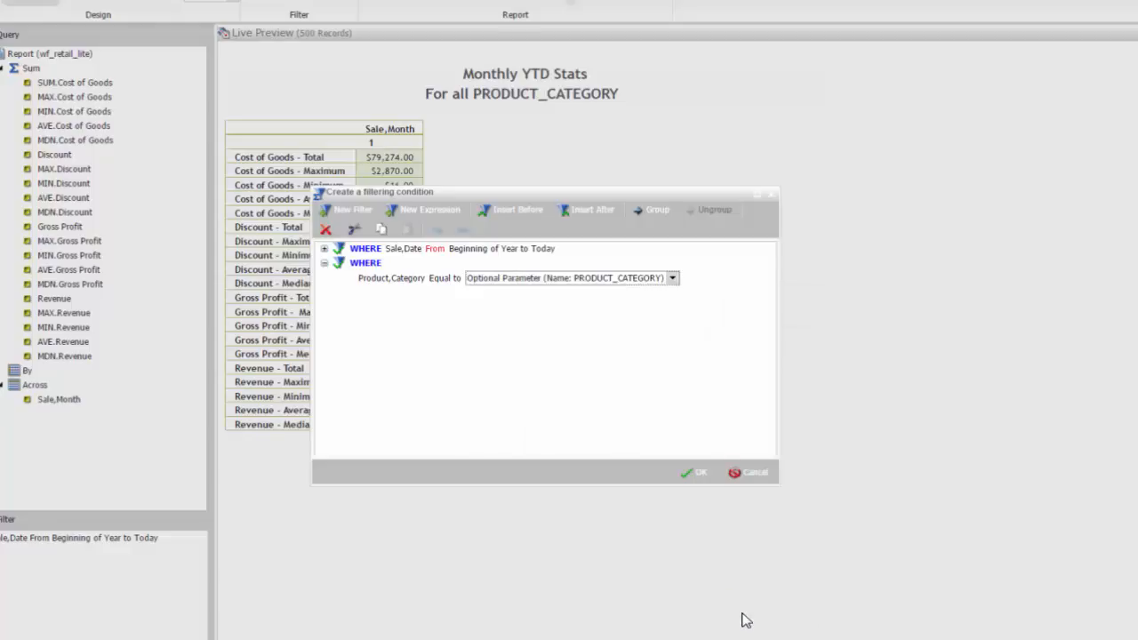
click(695, 472)
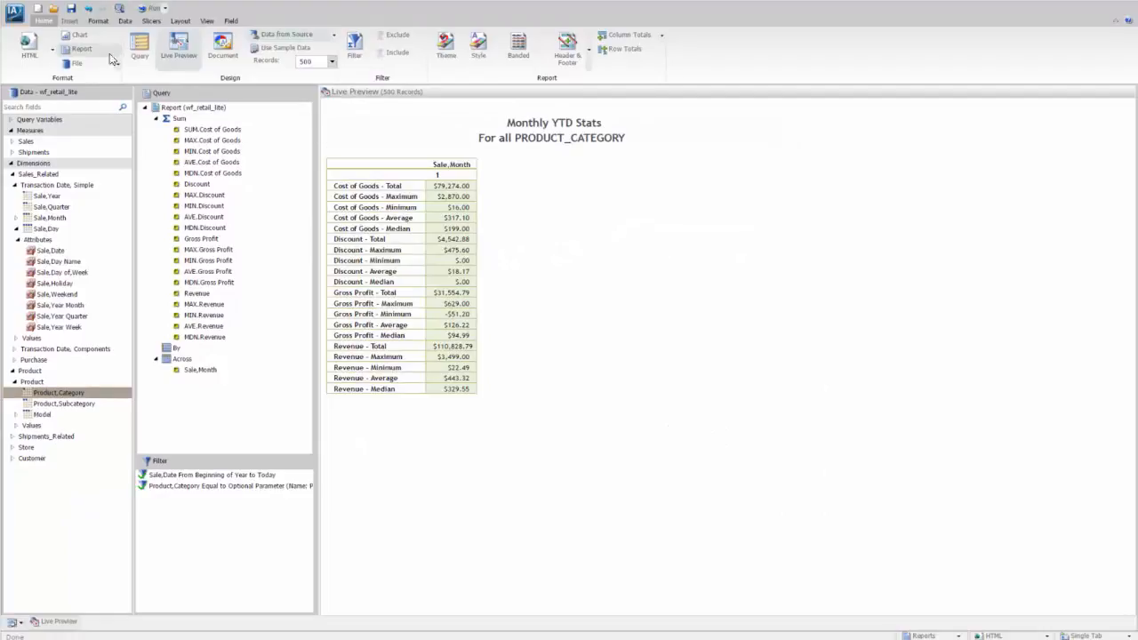
Make the report procedure available as an Auto Link target
click(90, 22)
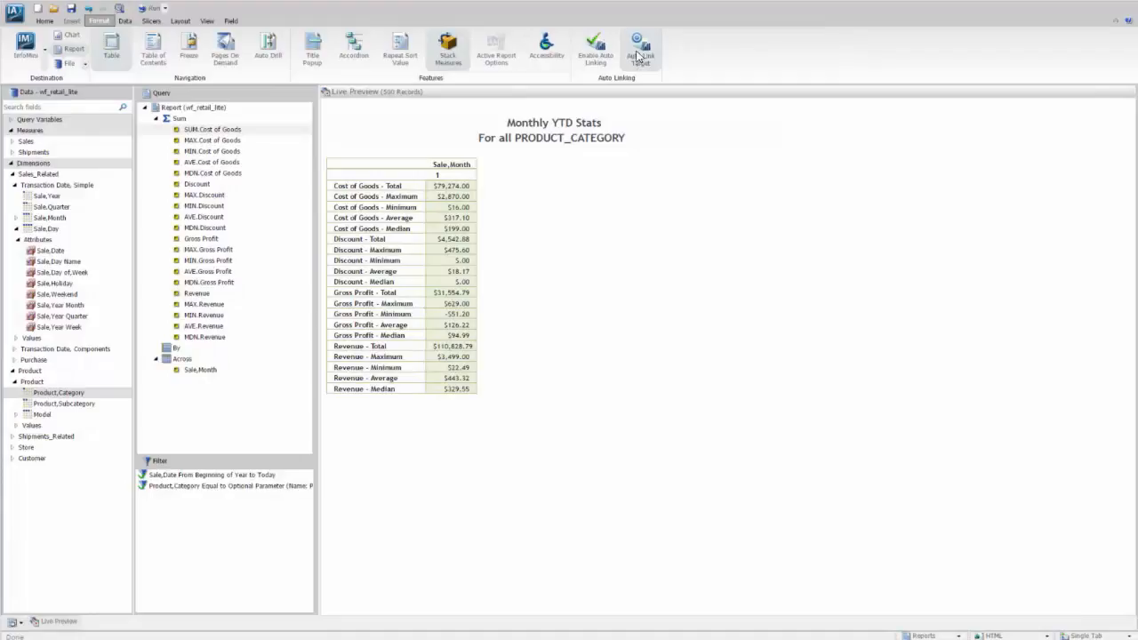
click(638, 56)
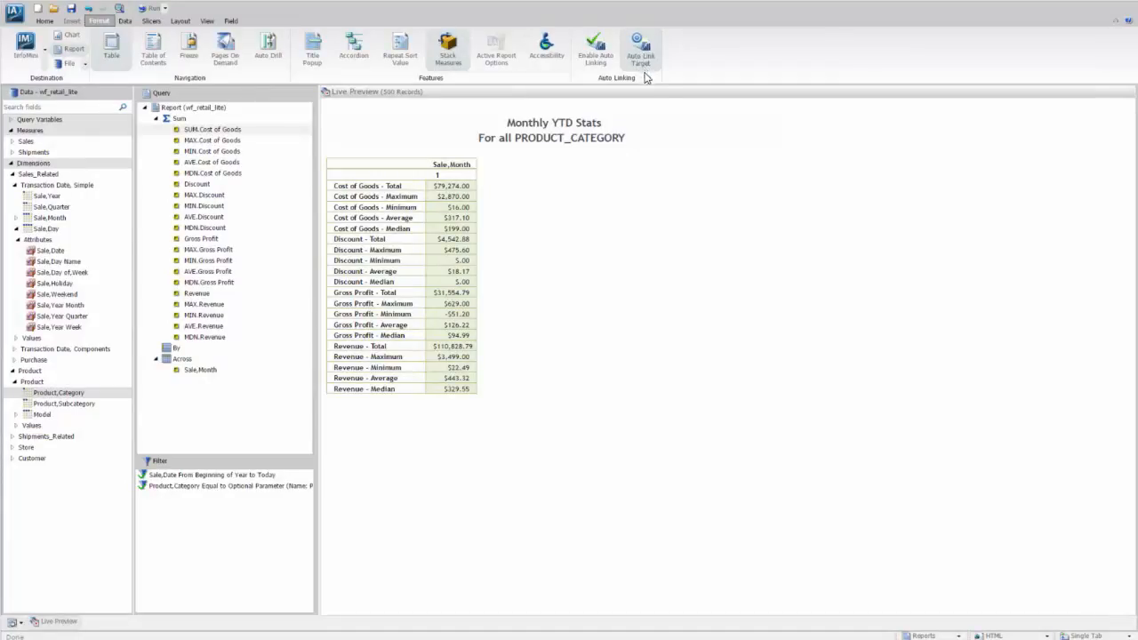